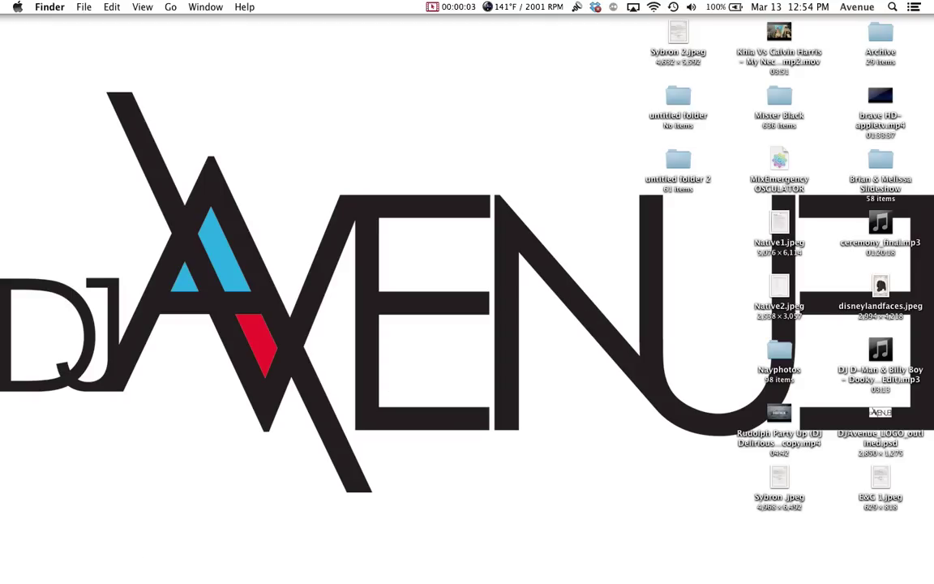
Step: Open Finder's Applications folder and bring up the shortcut menu for the Serato DJ app
{"action": "mouse_move", "coordinate": [184, 552]}
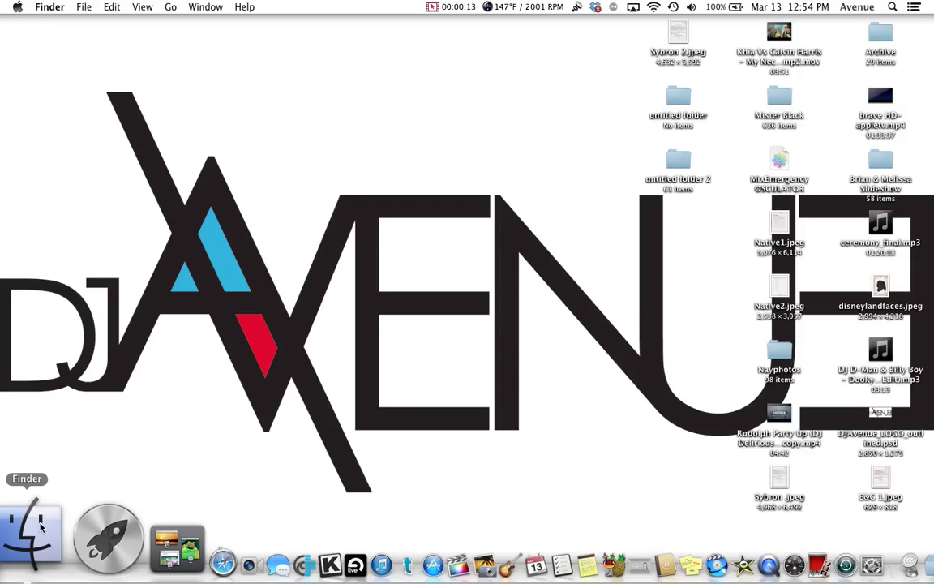
{"action": "left_click", "coordinate": [41, 527]}
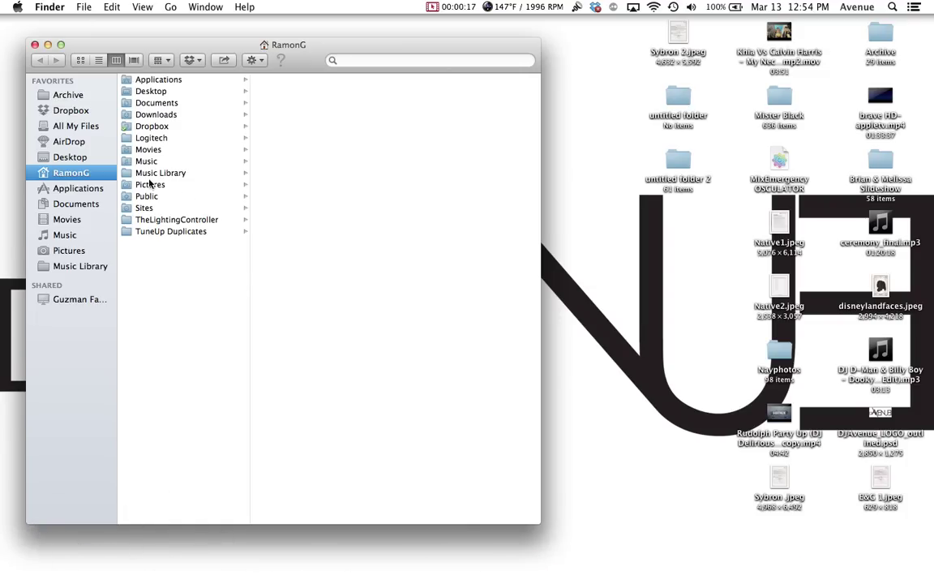
{"action": "left_click", "coordinate": [76, 189]}
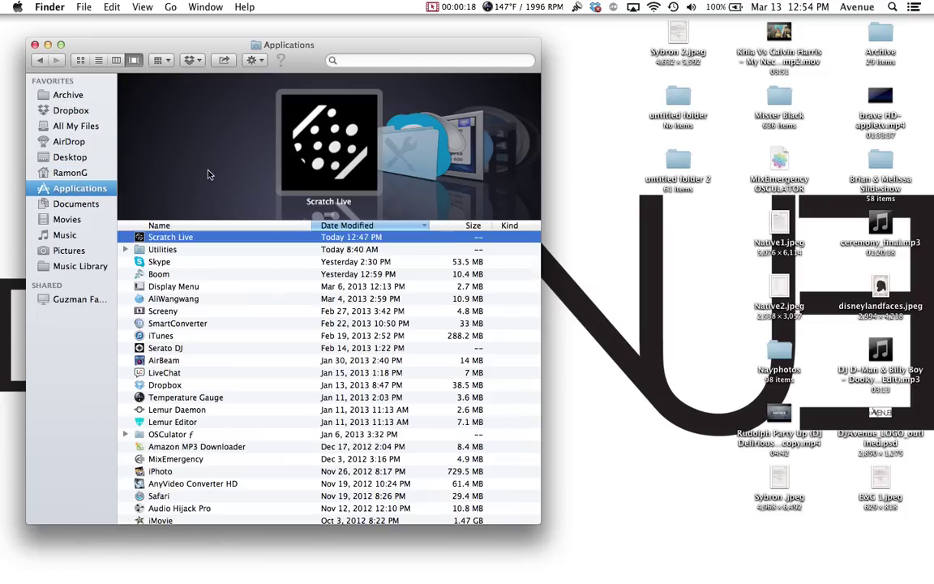
{"action": "left_click", "coordinate": [169, 349]}
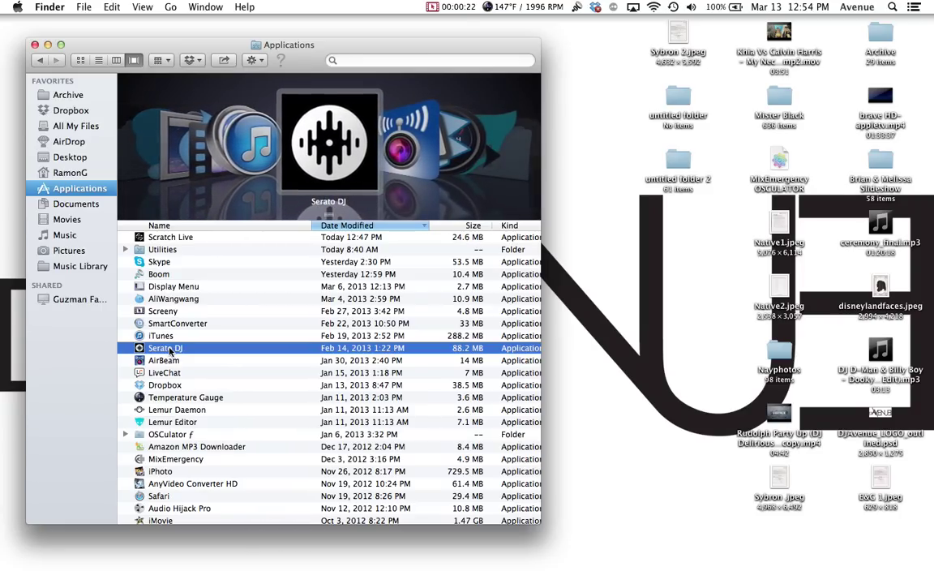
{"action": "right_click", "coordinate": [171, 351]}
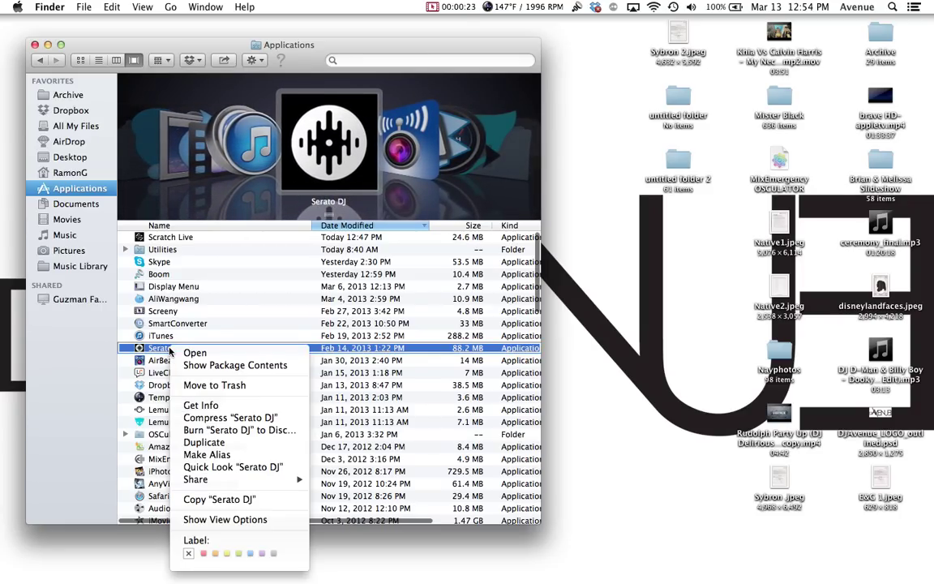
Step: Show the Serato DJ package contents with the Contents and MacOS folders expanded
{"action": "left_click", "coordinate": [221, 370]}
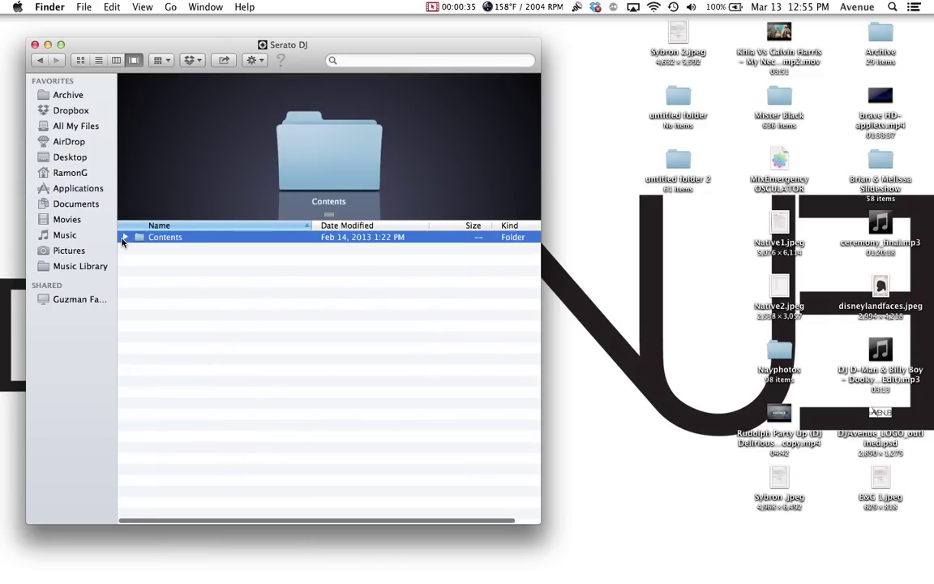
{"action": "left_click", "coordinate": [123, 238]}
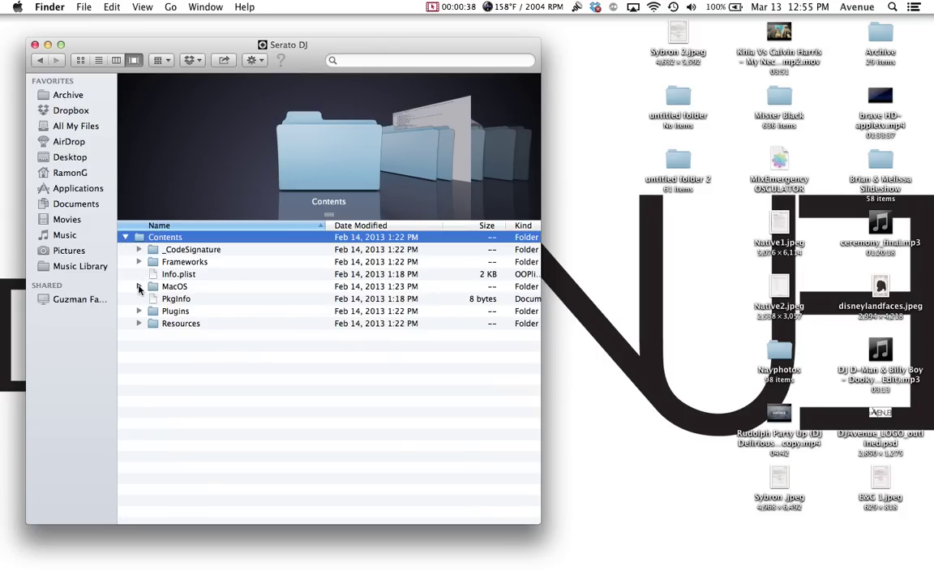
{"action": "left_click", "coordinate": [139, 288]}
Step: Duplicate the Serato DJ executable and name the copy 'Scratch LIVE'
{"action": "left_click", "coordinate": [187, 300]}
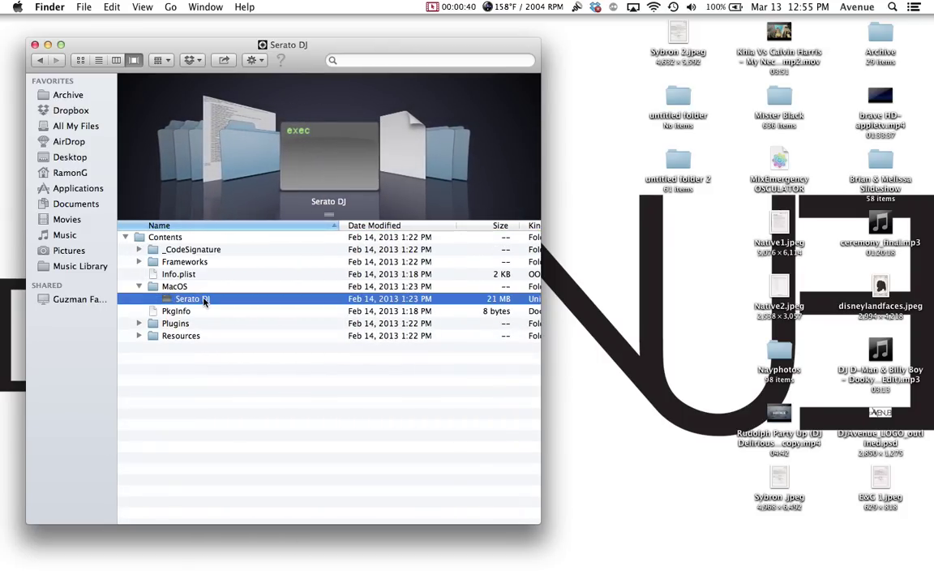
{"action": "right_click", "coordinate": [206, 299]}
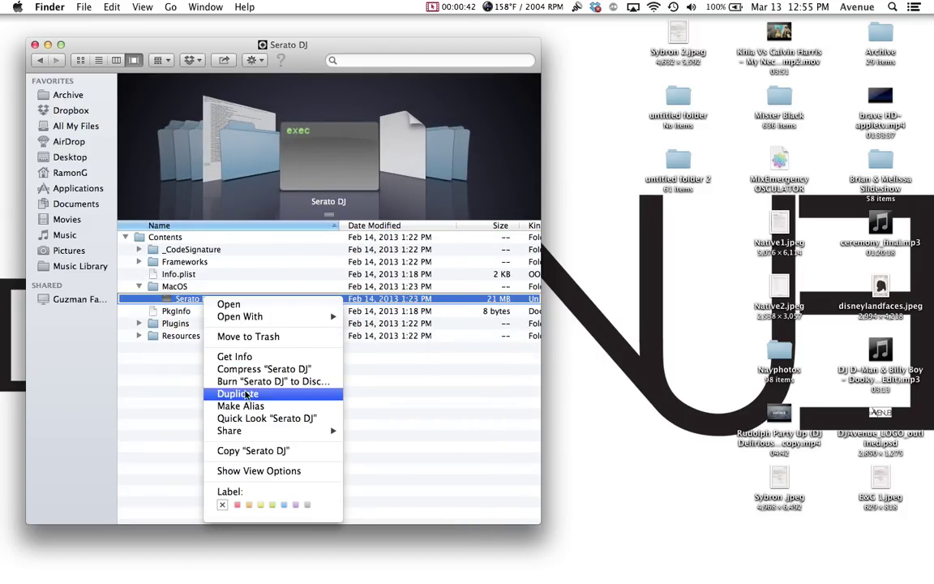
{"action": "left_click", "coordinate": [246, 395]}
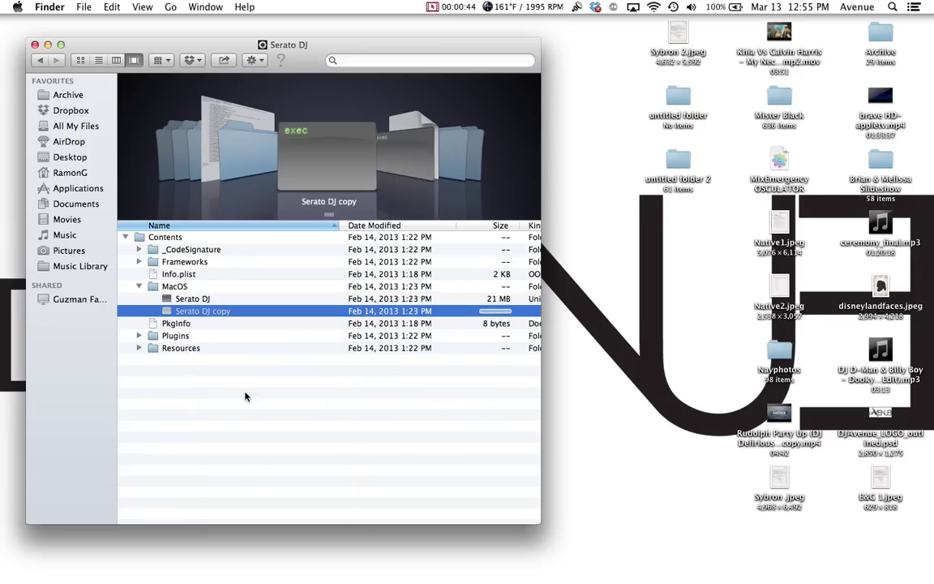
{"action": "left_click", "coordinate": [215, 315]}
{"action": "type", "text": "Scratv"}
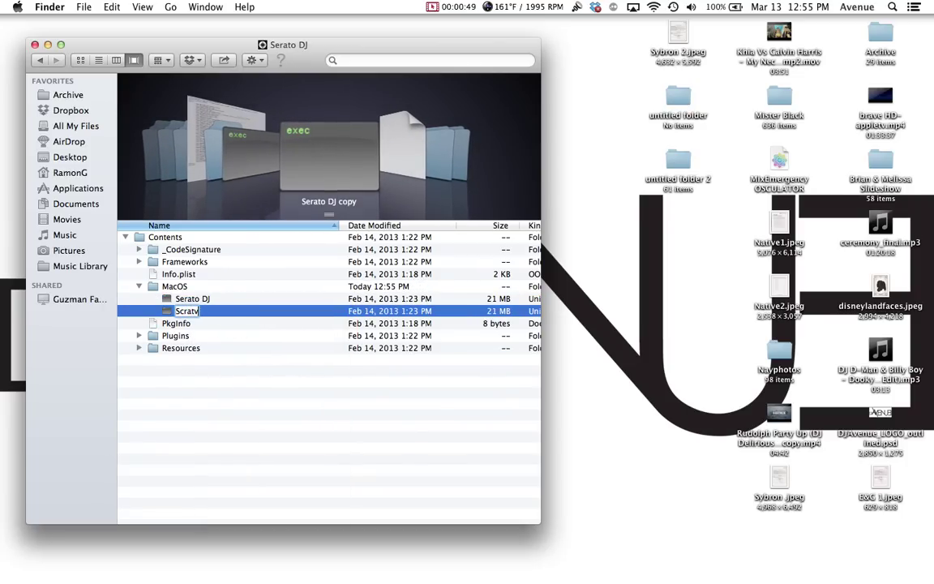
{"action": "key", "text": "BackSpace"}
{"action": "type", "text": "ch LIVE"}
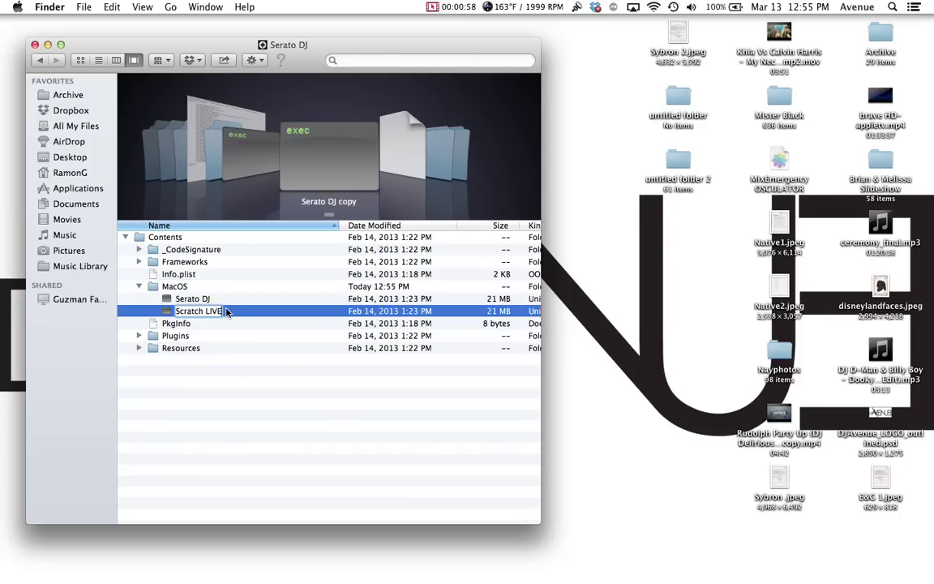
{"action": "key", "text": "Return"}
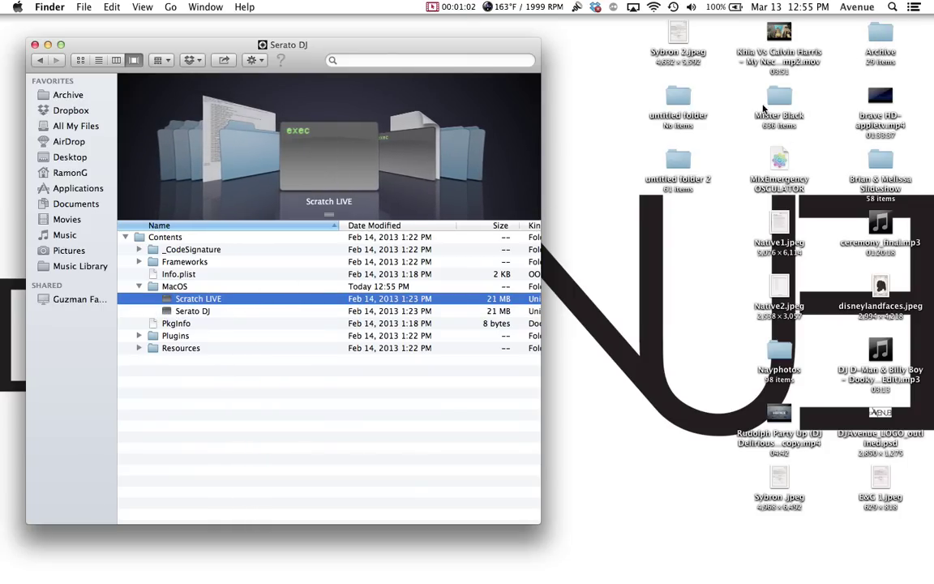
Step: Open the desktop's untitled folder in a second window on the right, showing Applications
{"action": "left_click", "coordinate": [680, 100]}
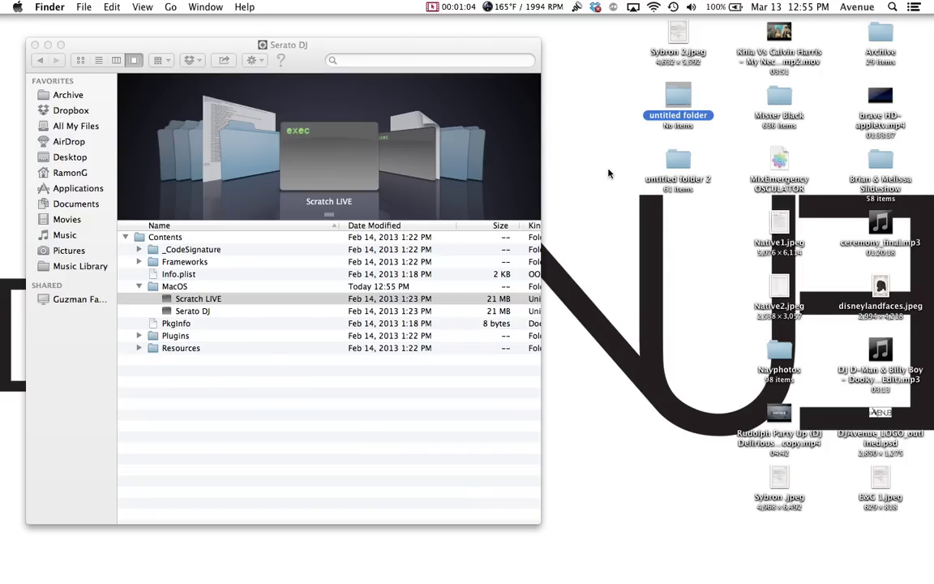
{"action": "right_click", "coordinate": [610, 172]}
{"action": "left_click", "coordinate": [625, 176]}
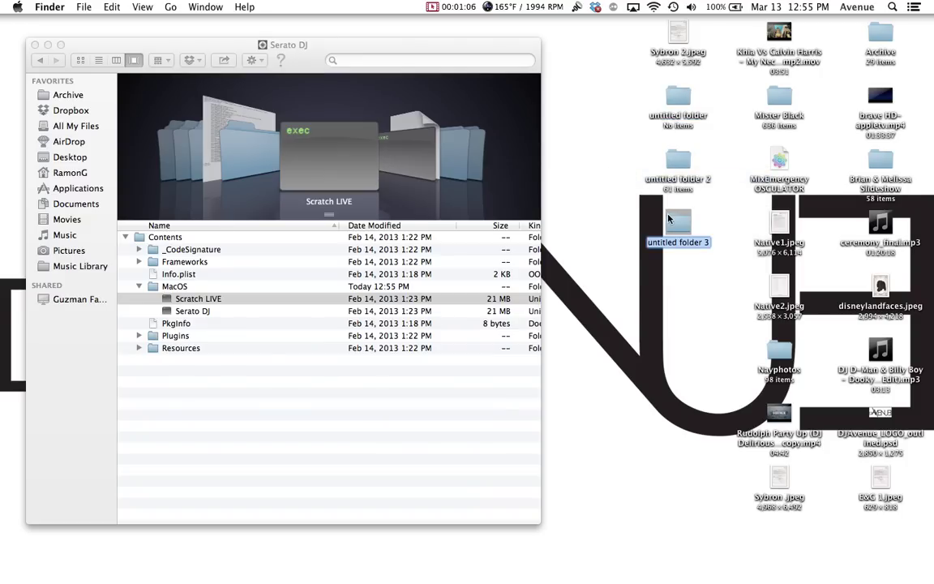
{"action": "key", "text": "super+z"}
{"action": "left_click", "coordinate": [680, 94]}
{"action": "double_click", "coordinate": [680, 94]}
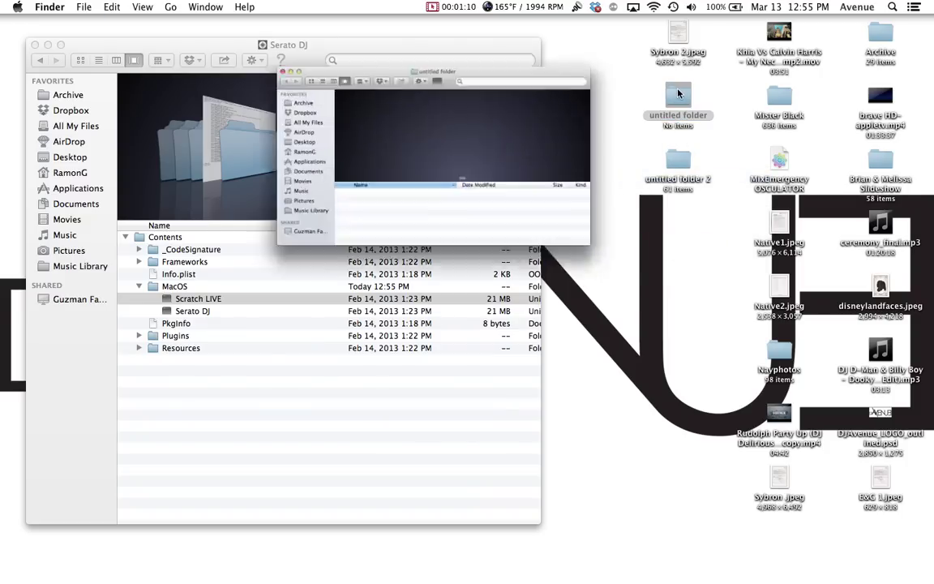
{"action": "left_click_drag", "start_coordinate": [380, 61], "coordinate": [817, 72]}
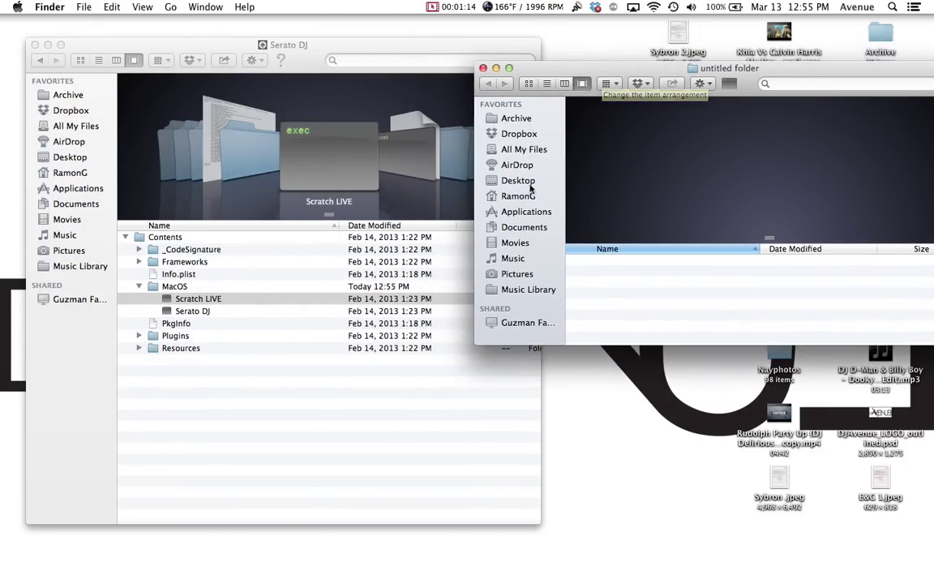
{"action": "left_click", "coordinate": [529, 211]}
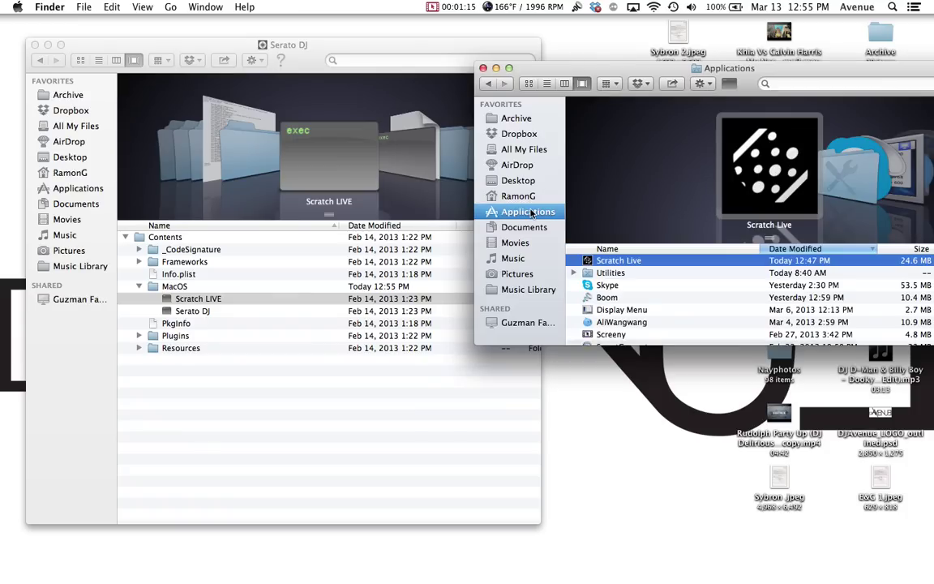
{"action": "double_click", "coordinate": [611, 261]}
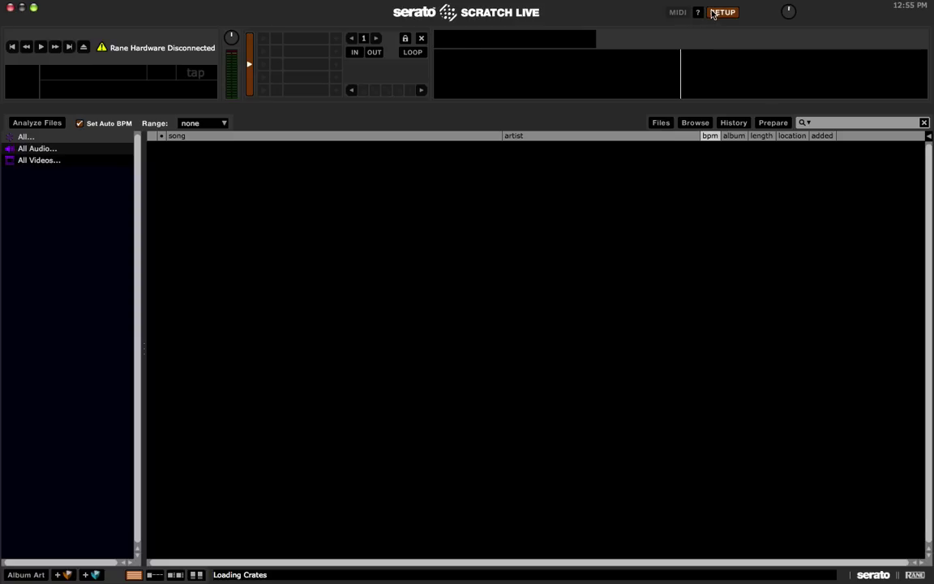
{"action": "left_click", "coordinate": [713, 13]}
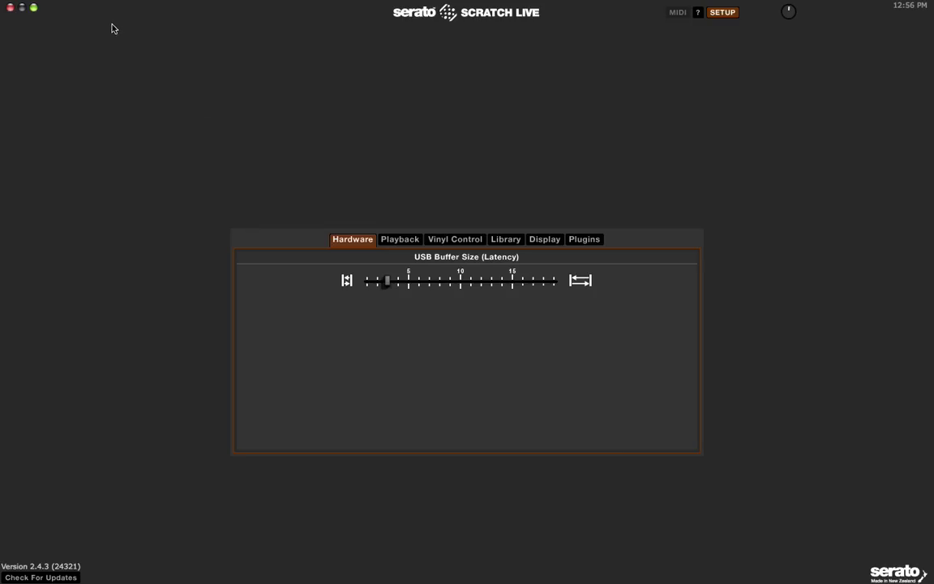
{"action": "left_click", "coordinate": [11, 8]}
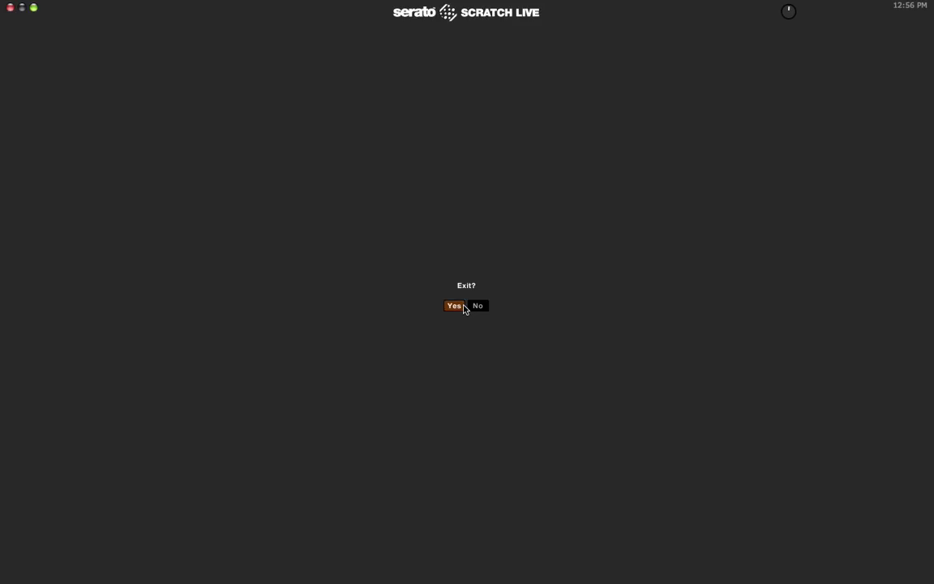
Step: Confirm quitting Scratch Live, then show its package contents expanded to Contents/MacOS
{"action": "left_click", "coordinate": [466, 306]}
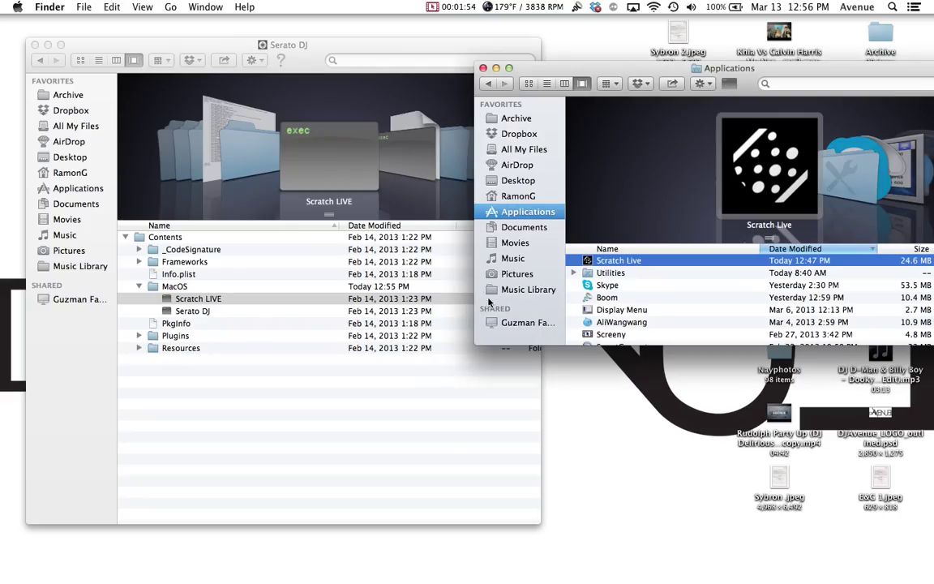
{"action": "right_click", "coordinate": [602, 263]}
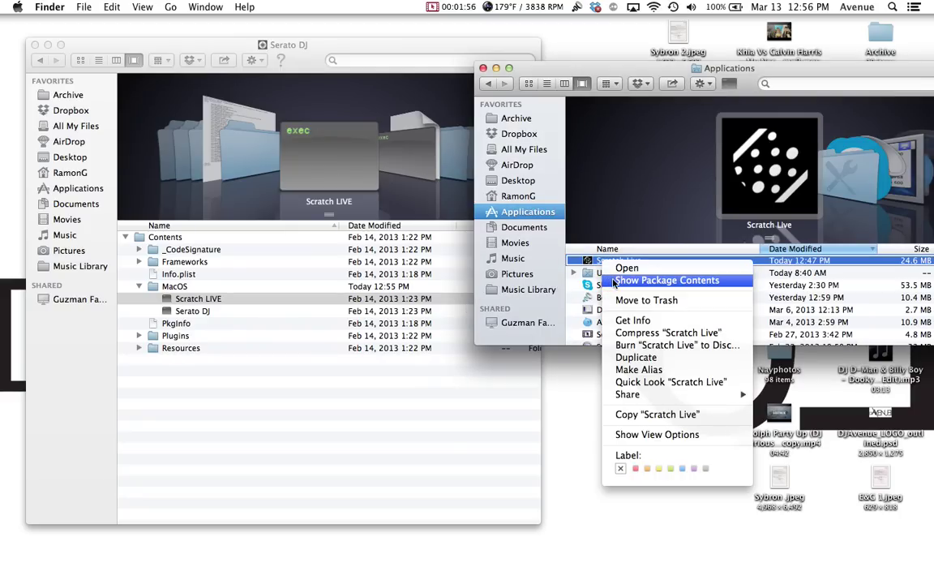
{"action": "left_click", "coordinate": [641, 280]}
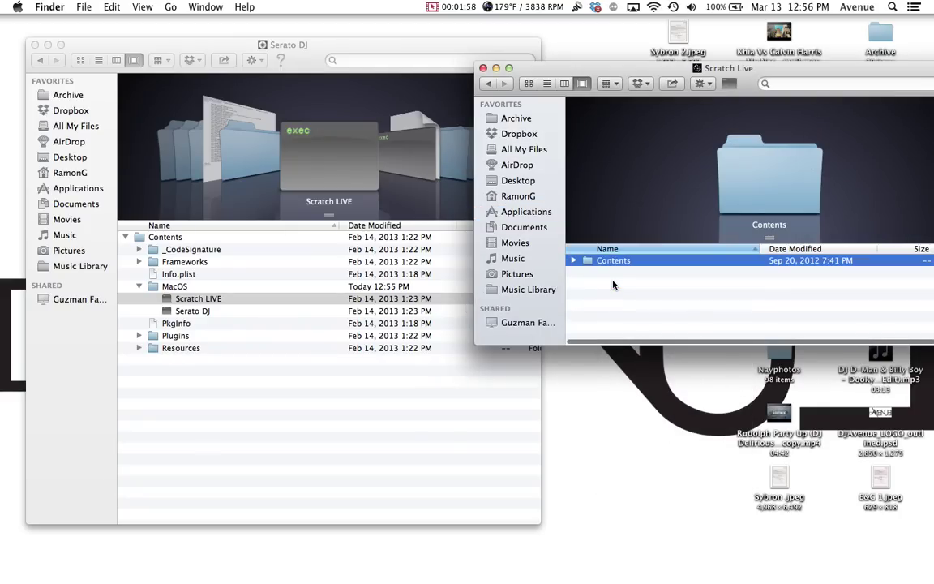
{"action": "left_click", "coordinate": [574, 260]}
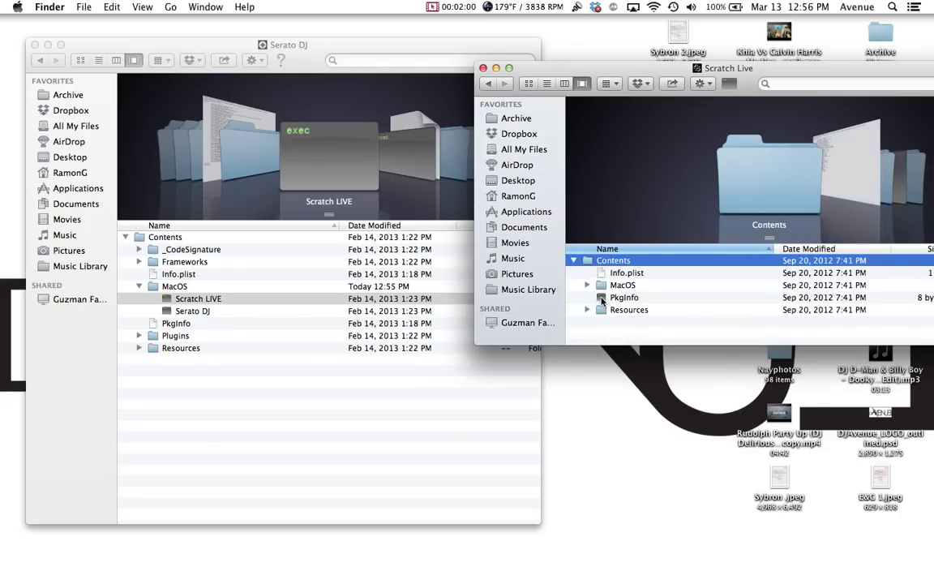
{"action": "left_click", "coordinate": [588, 285]}
Step: Rename the Scratch LIVE executable to 'Scratch LIVE OLD'
{"action": "left_click", "coordinate": [626, 299]}
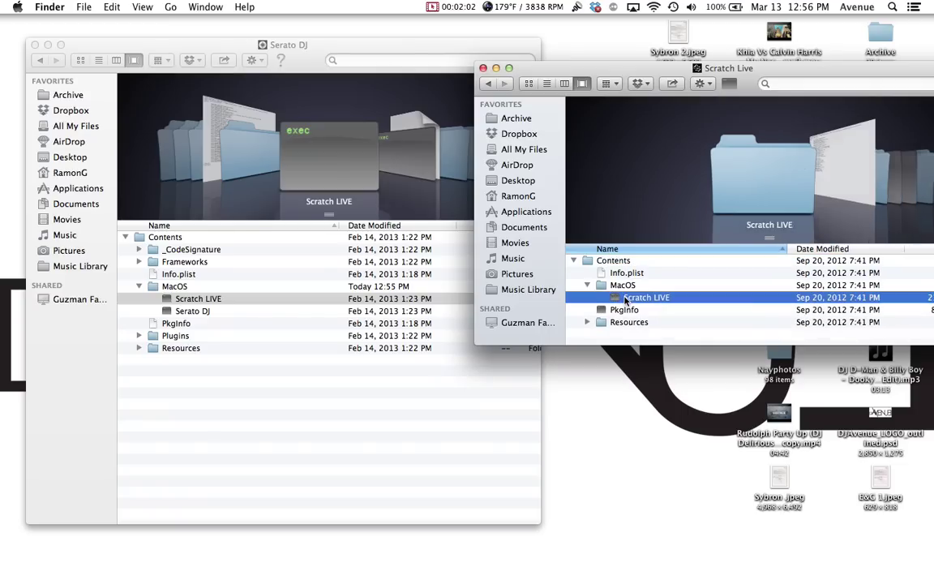
{"action": "right_click", "coordinate": [625, 300]}
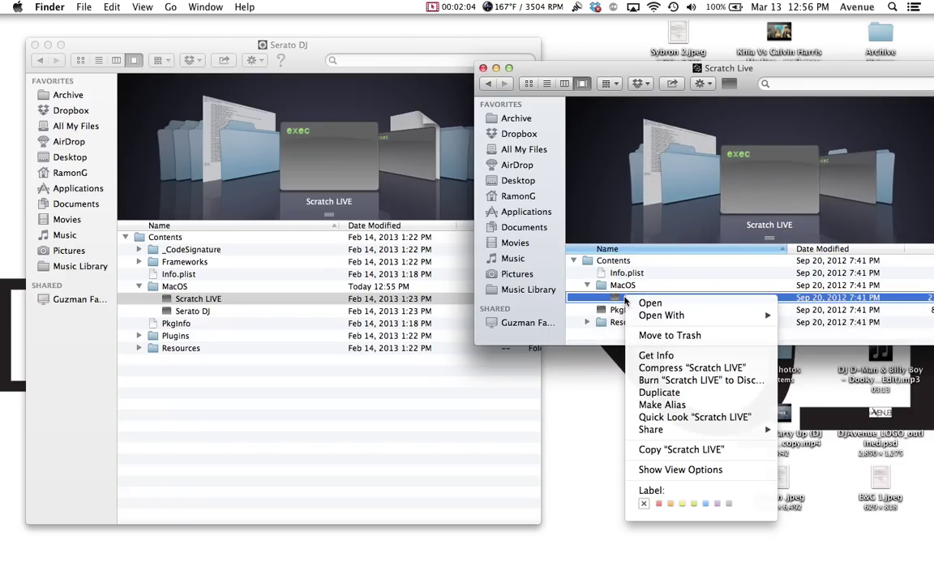
{"action": "key", "text": "Escape"}
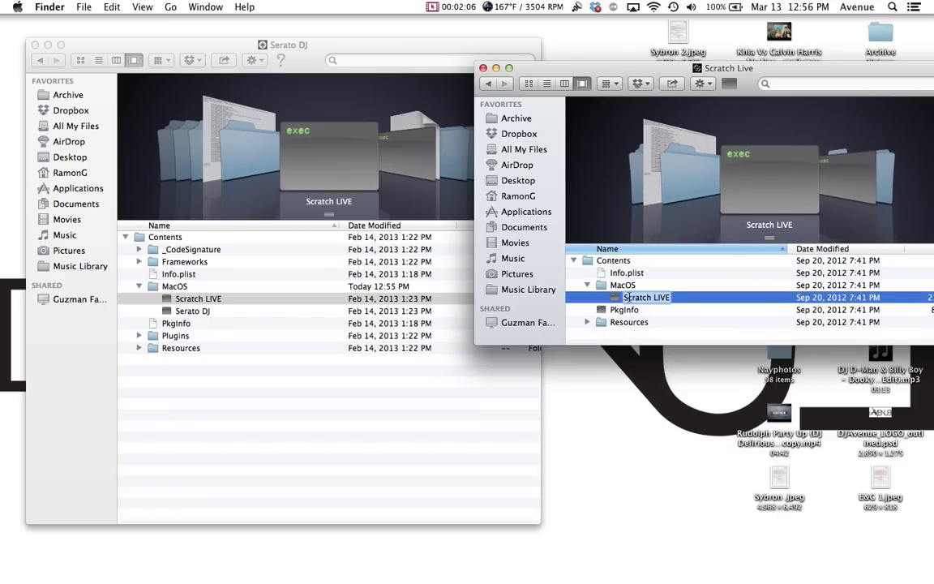
{"action": "key", "text": "Return"}
{"action": "type", "text": "OLD"}
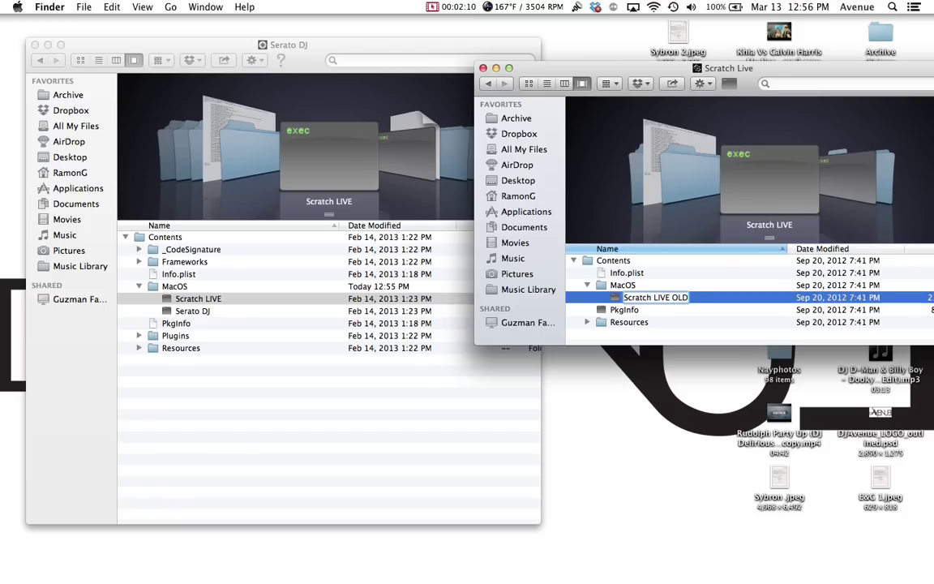
{"action": "key", "text": "Return"}
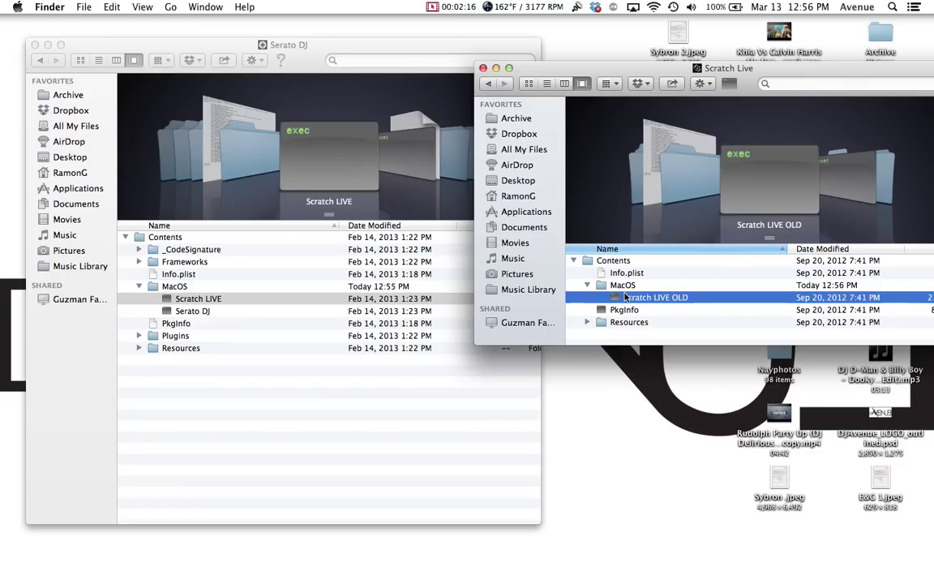
Step: Move Serato DJ's Scratch LIVE into Scratch Live's MacOS folder and _CodeSignature into its Contents
{"action": "left_click", "coordinate": [199, 303]}
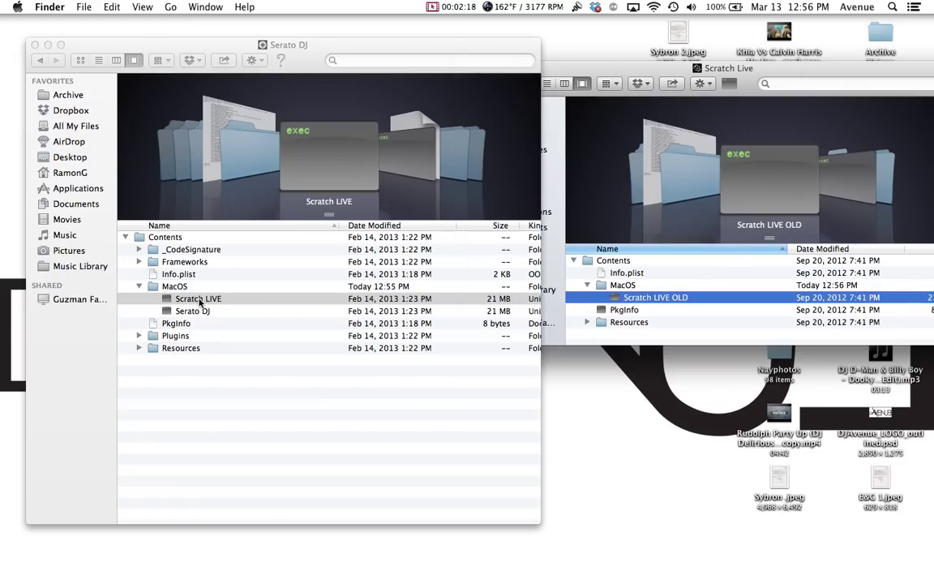
{"action": "key", "text": "Return"}
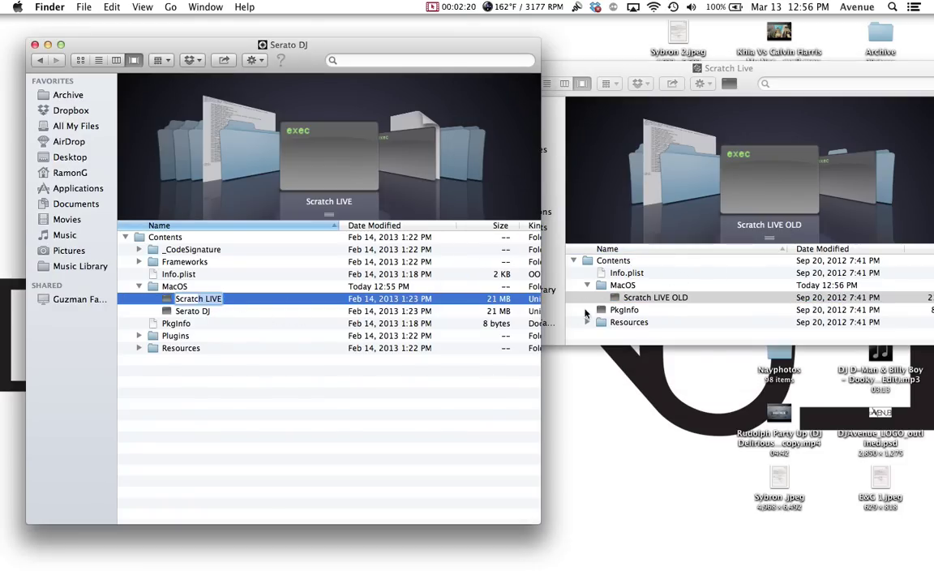
{"action": "left_click", "coordinate": [172, 301]}
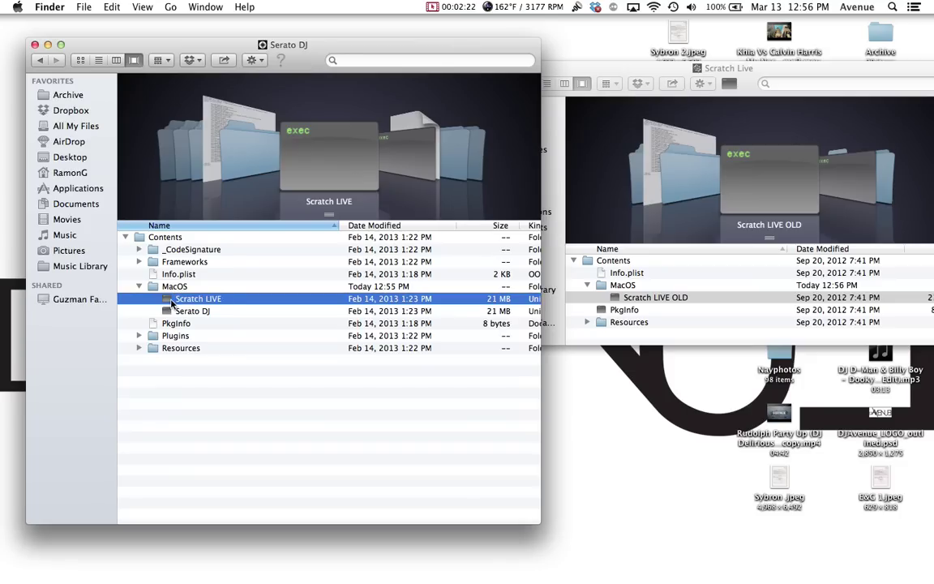
{"action": "left_click_drag", "start_coordinate": [168, 302], "coordinate": [604, 286]}
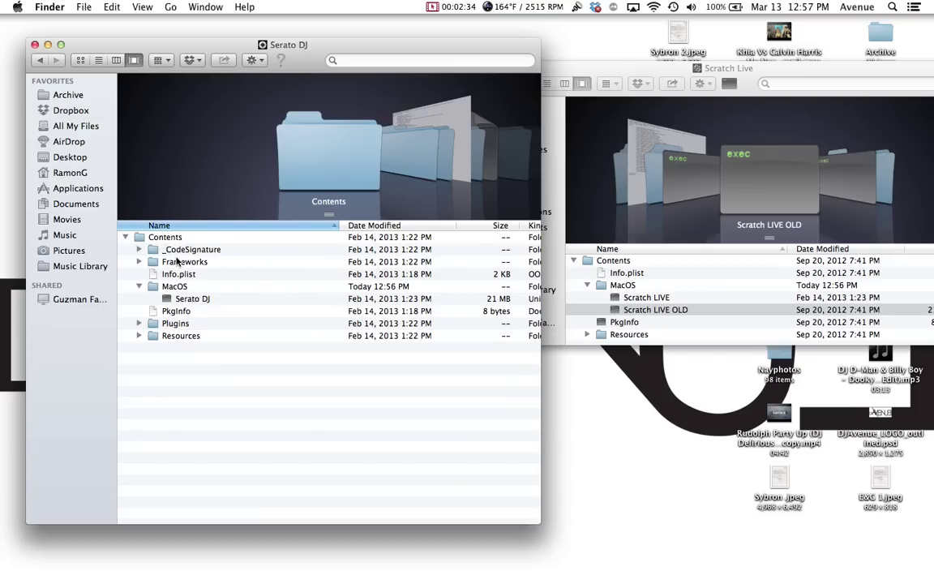
{"action": "left_click", "coordinate": [189, 251]}
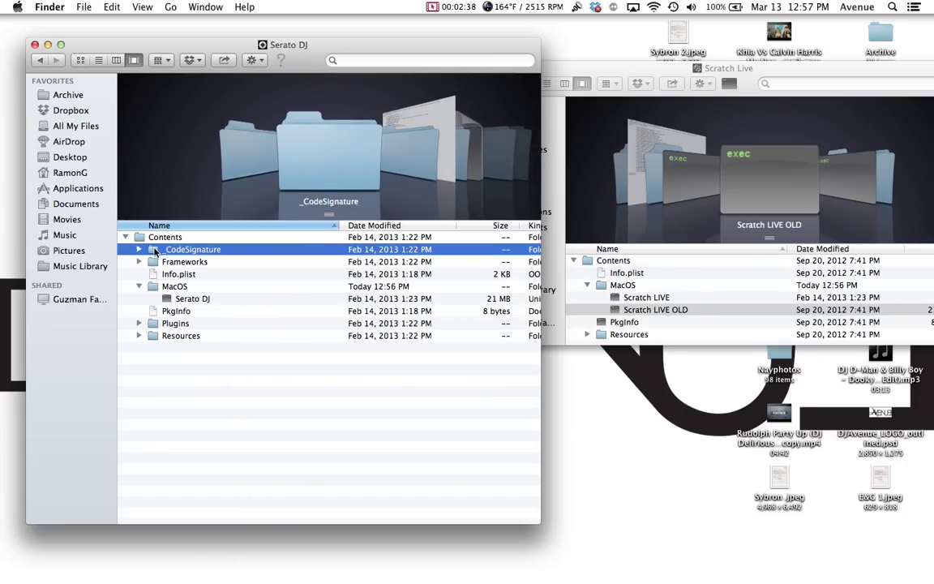
{"action": "left_click_drag", "start_coordinate": [154, 252], "coordinate": [588, 260]}
Step: Move the Frameworks folder from Serato DJ into Scratch Live's Contents folder
{"action": "left_click", "coordinate": [152, 251]}
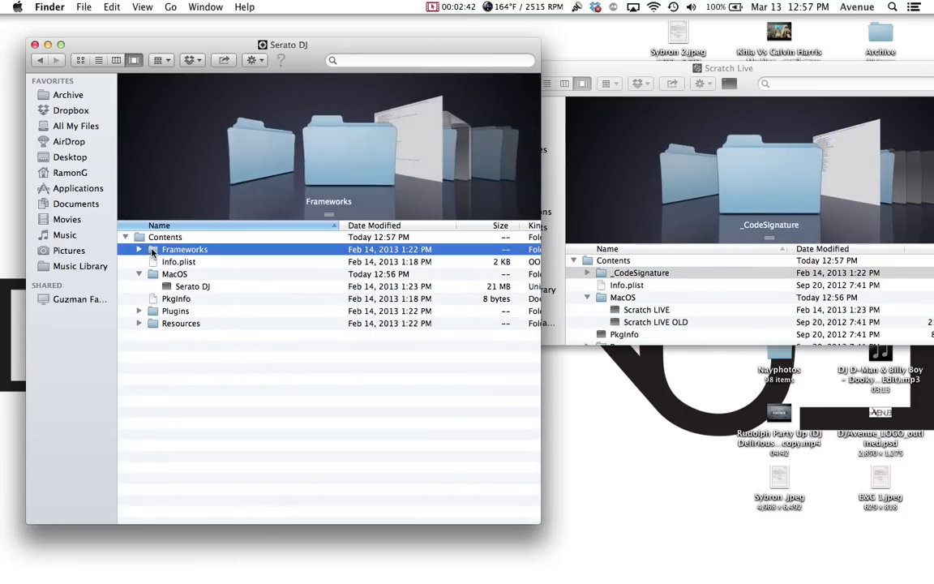
{"action": "left_click", "coordinate": [154, 261], "text": "shift"}
{"action": "scroll", "coordinate": [158, 309], "scroll_direction": "right", "scroll_amount": 3}
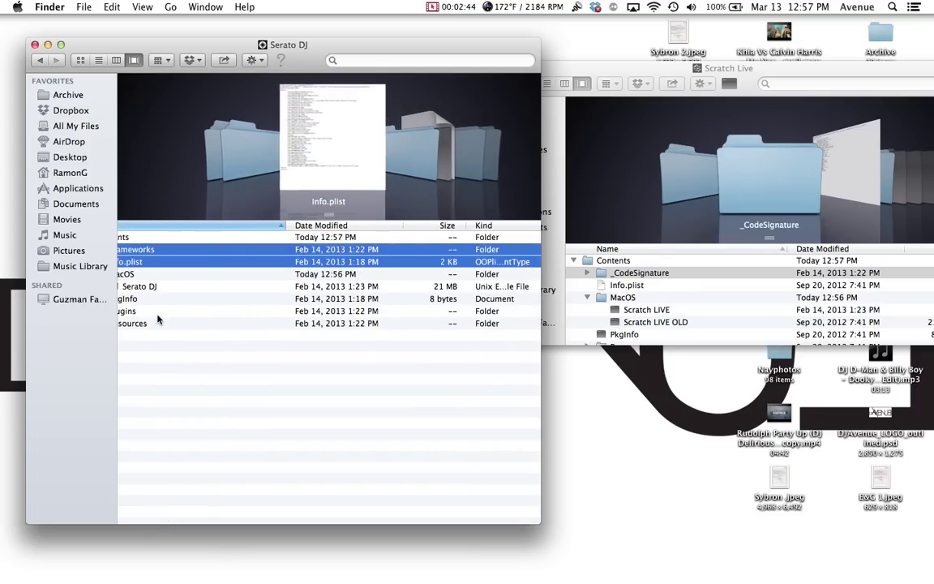
{"action": "scroll", "coordinate": [159, 319], "scroll_direction": "left", "scroll_amount": 3}
{"action": "left_click", "coordinate": [180, 336]}
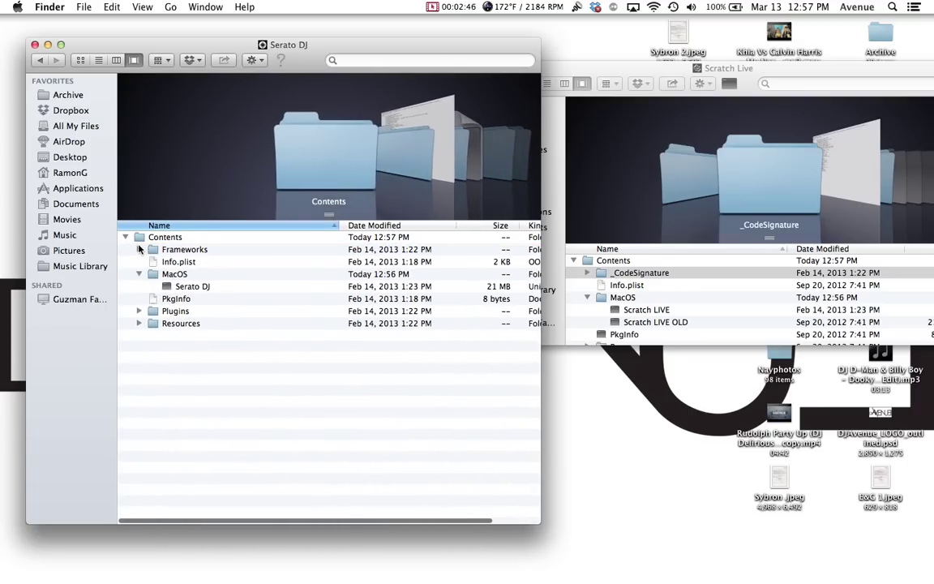
{"action": "left_click_drag", "start_coordinate": [154, 250], "coordinate": [618, 262]}
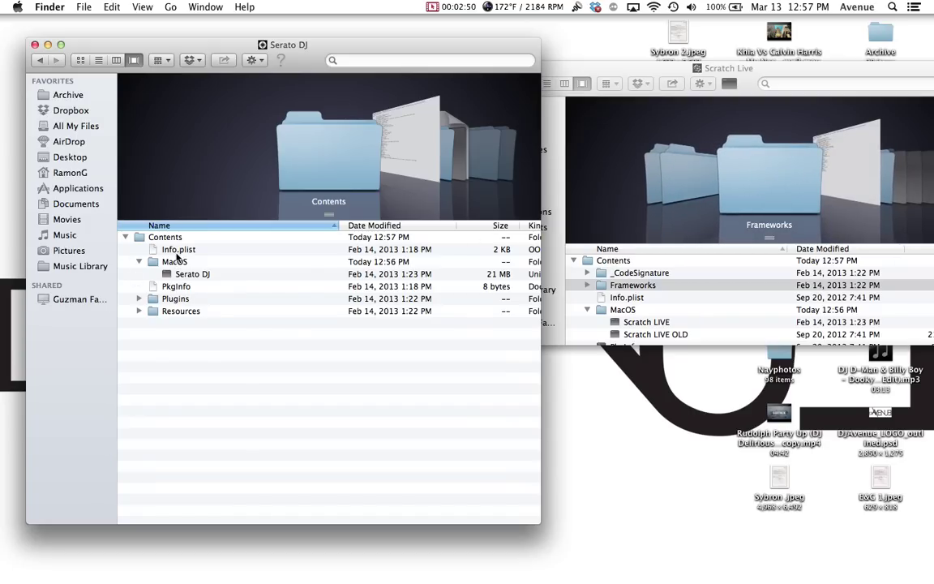
Step: Move Plugins and Resources into Scratch Live's Contents, replacing the old Resources folder
{"action": "left_click", "coordinate": [175, 298]}
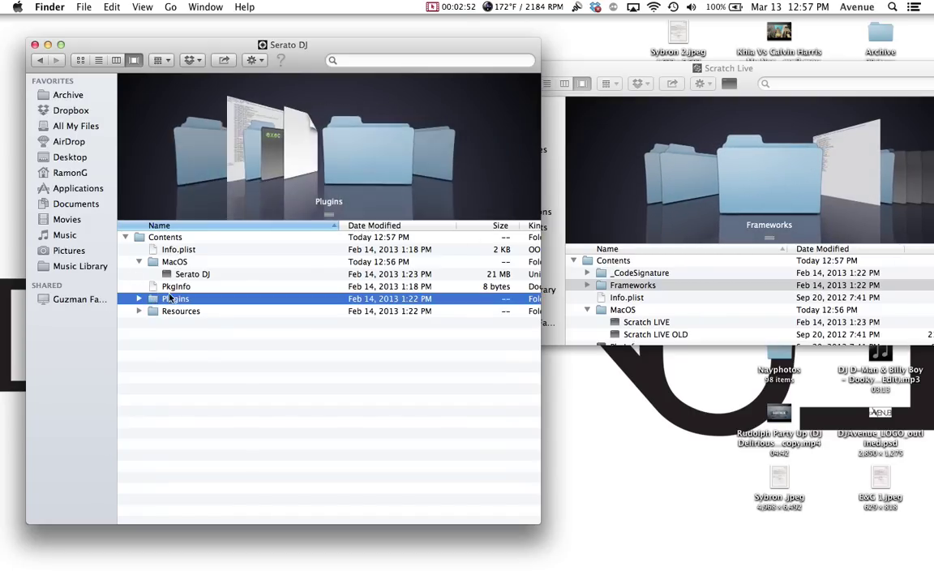
{"action": "left_click_drag", "start_coordinate": [174, 298], "coordinate": [610, 260]}
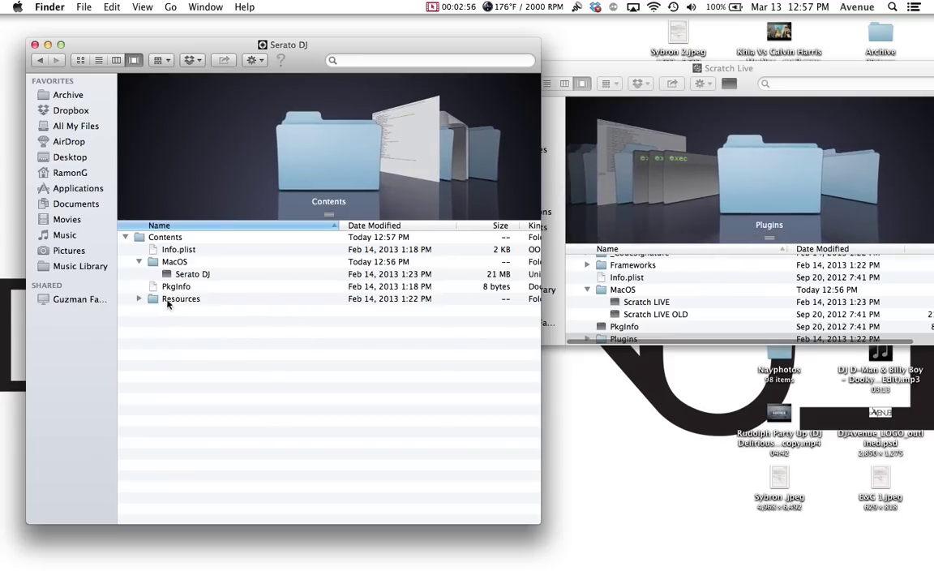
{"action": "left_click", "coordinate": [160, 301]}
{"action": "left_click_drag", "start_coordinate": [160, 301], "coordinate": [558, 268]}
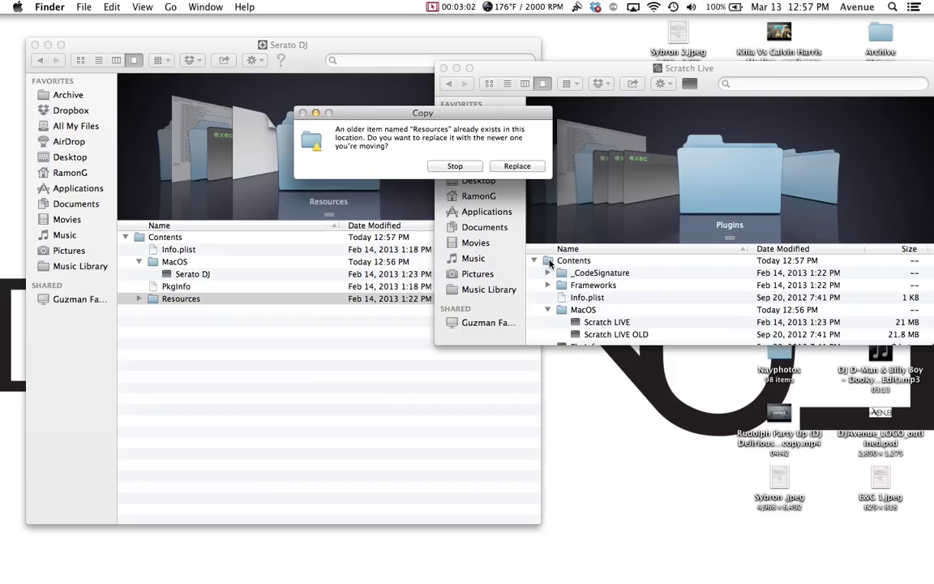
{"action": "left_click", "coordinate": [513, 165]}
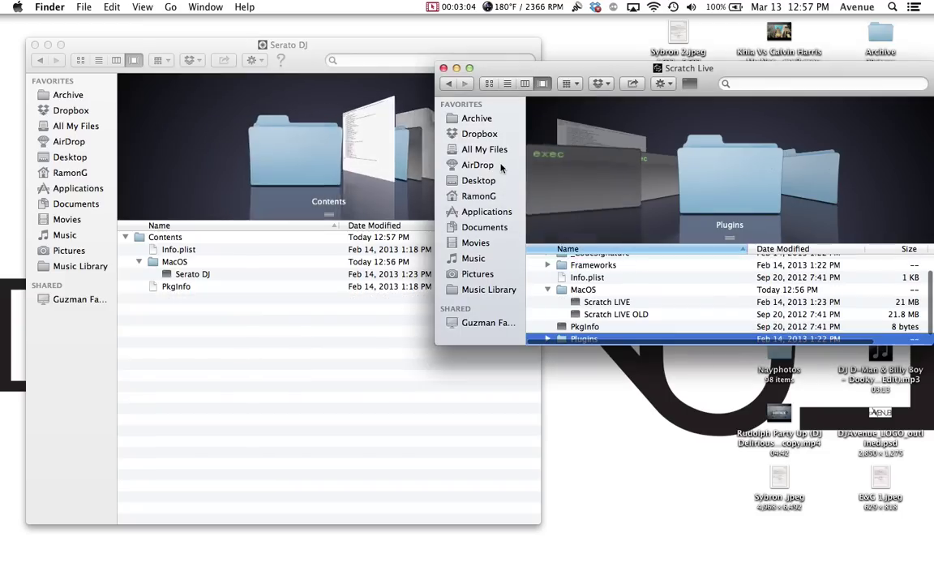
Step: Close both package windows, then add Scratch Live from Applications to the Dock
{"action": "left_click", "coordinate": [443, 68]}
{"action": "left_click", "coordinate": [33, 45]}
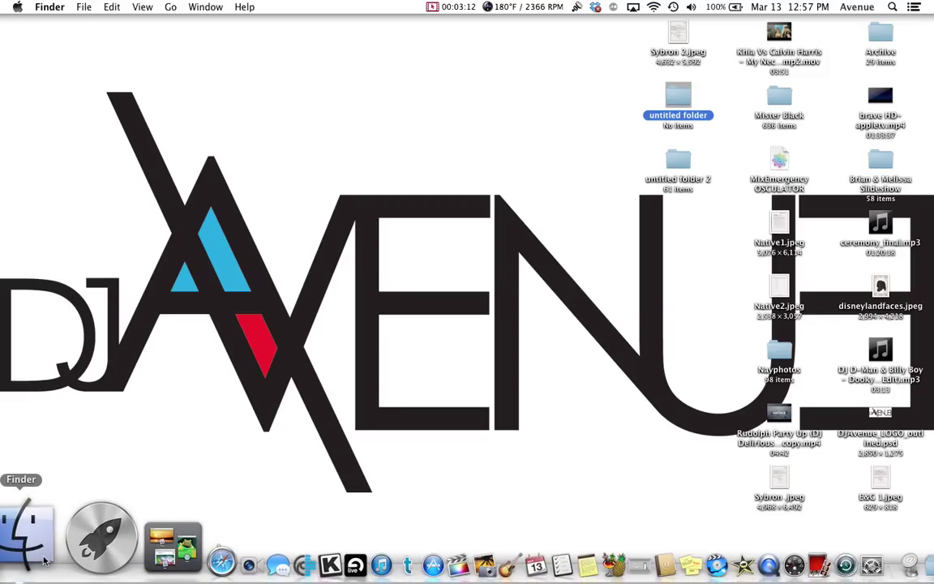
{"action": "left_click", "coordinate": [45, 560]}
{"action": "left_click", "coordinate": [68, 188]}
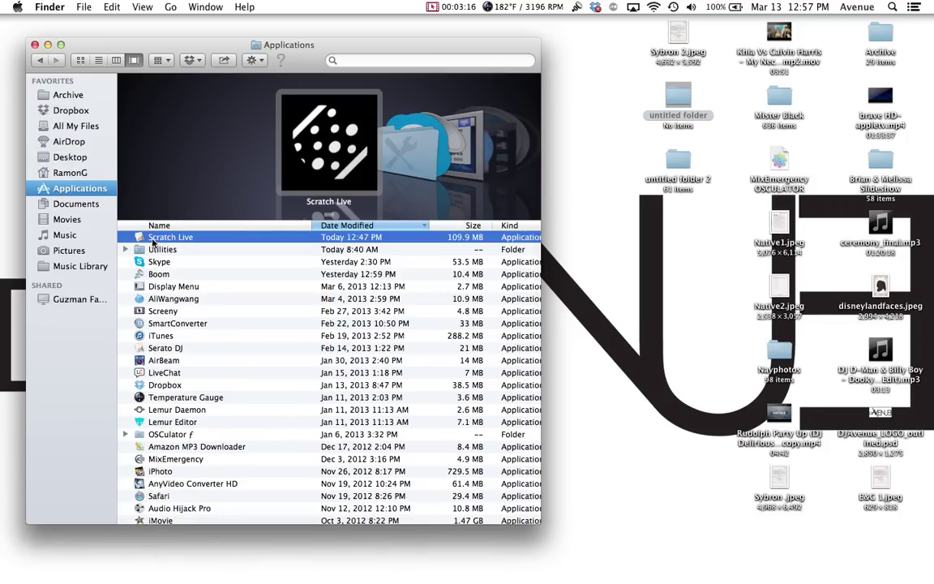
{"action": "left_click_drag", "start_coordinate": [152, 241], "coordinate": [185, 571]}
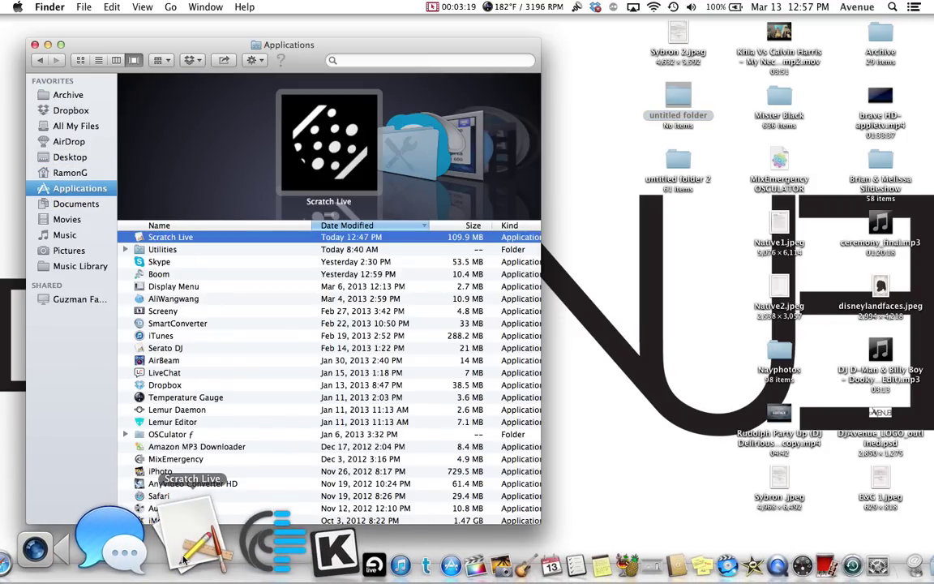
Step: Check Scratch Live's Get Info panel, then close it and the Applications window
{"action": "right_click", "coordinate": [169, 239]}
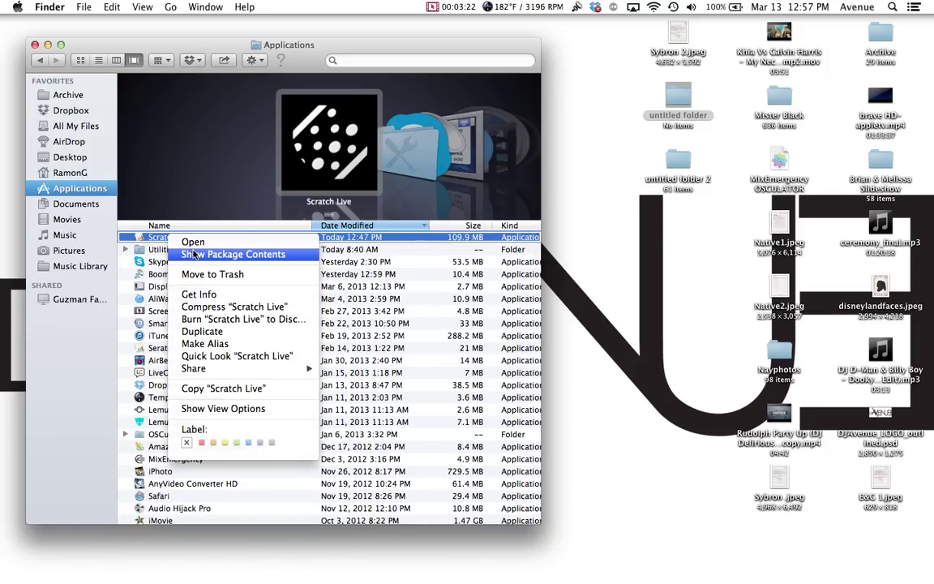
{"action": "left_click", "coordinate": [206, 295]}
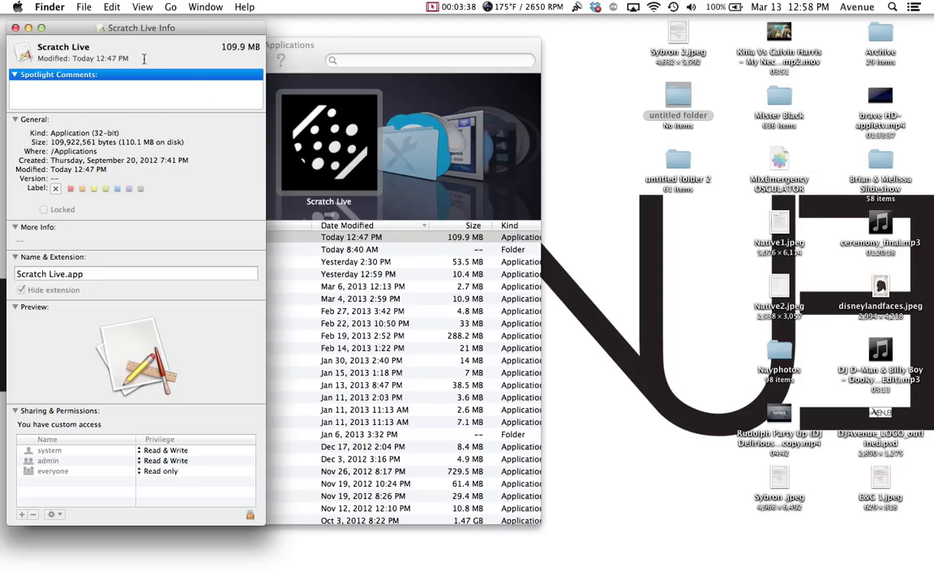
{"action": "left_click", "coordinate": [16, 29]}
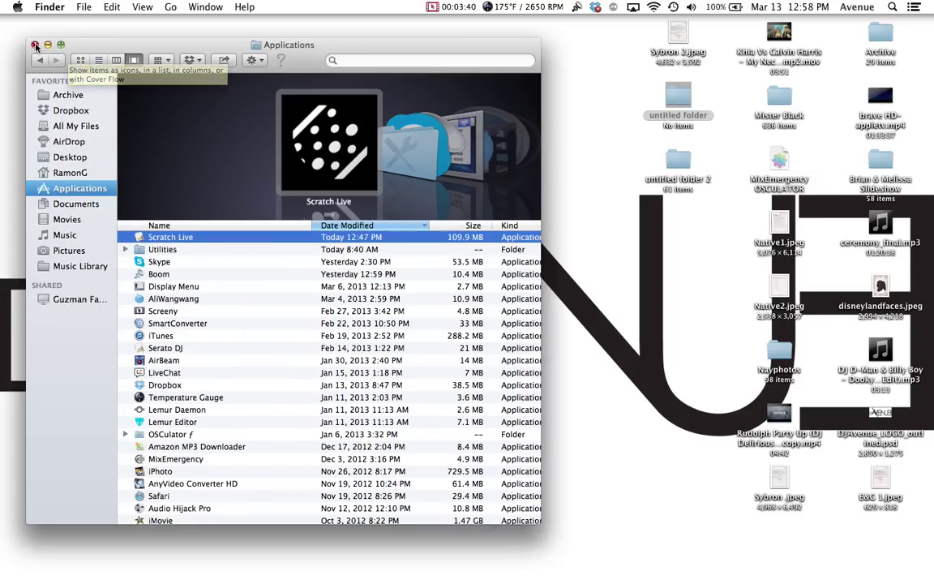
{"action": "left_click", "coordinate": [35, 45]}
Step: Launch the patched Scratch Live from the Dock so it loads as Serato DJ
{"action": "mouse_move", "coordinate": [97, 551]}
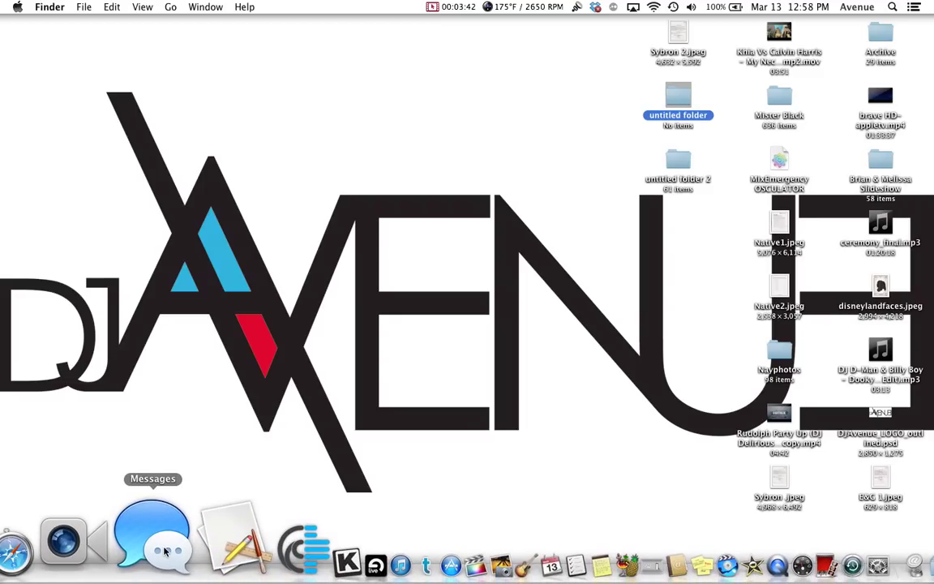
{"action": "left_click", "coordinate": [193, 548]}
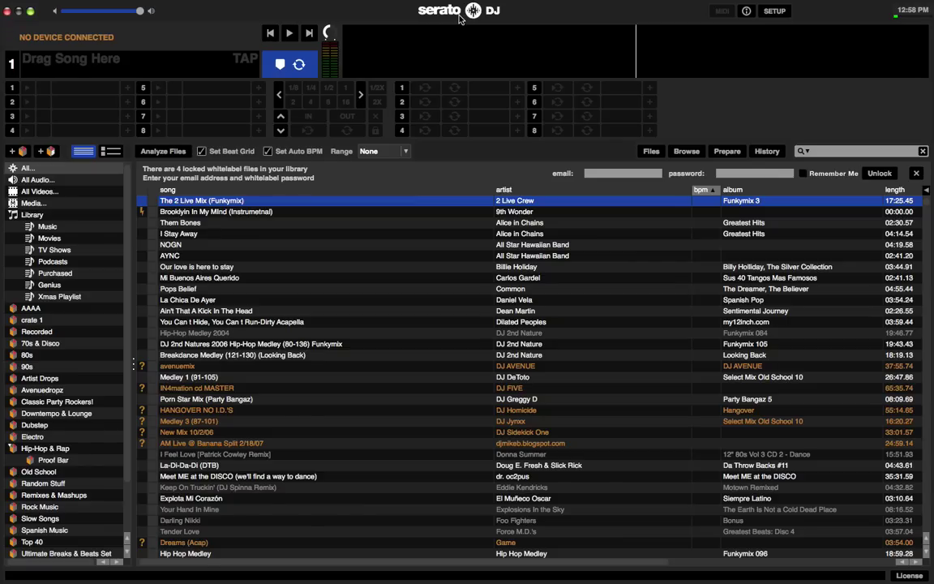
{"action": "left_click", "coordinate": [772, 11]}
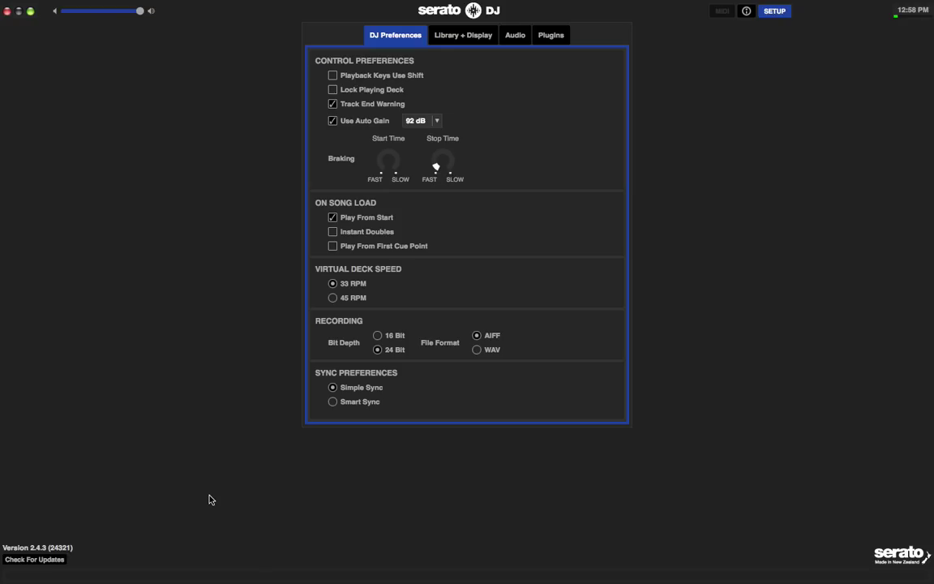
{"action": "left_click", "coordinate": [479, 41]}
{"action": "left_click", "coordinate": [525, 41]}
{"action": "left_click", "coordinate": [550, 41]}
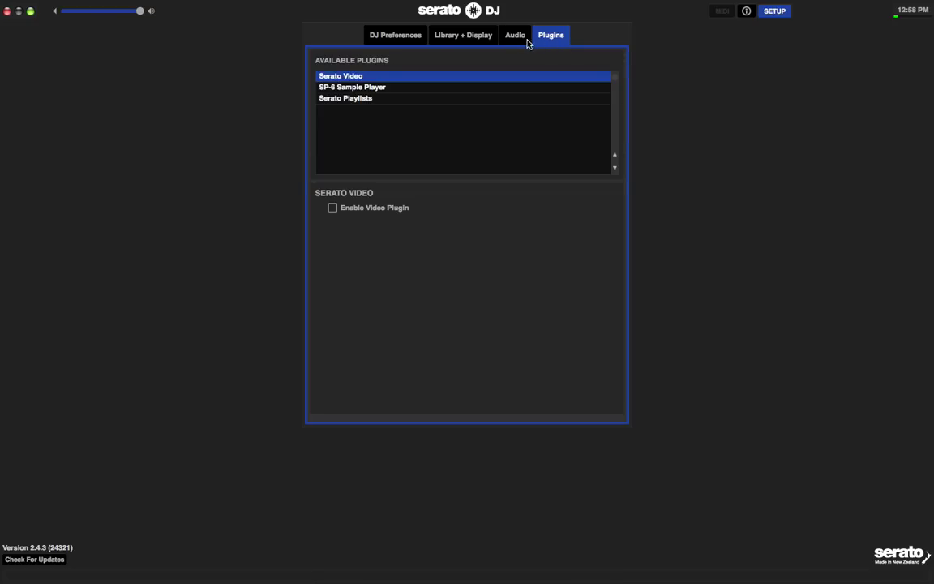
{"action": "left_click", "coordinate": [418, 45]}
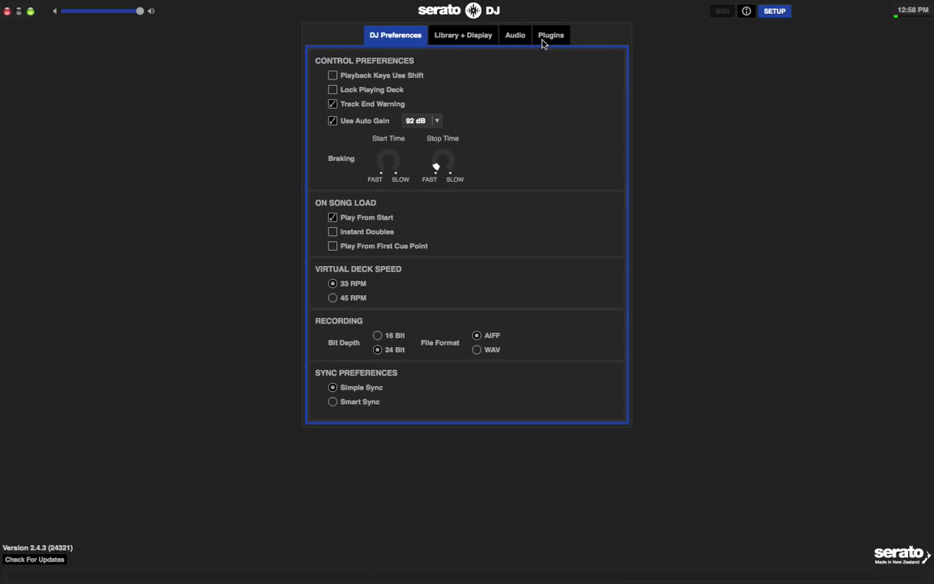
{"action": "left_click", "coordinate": [777, 11]}
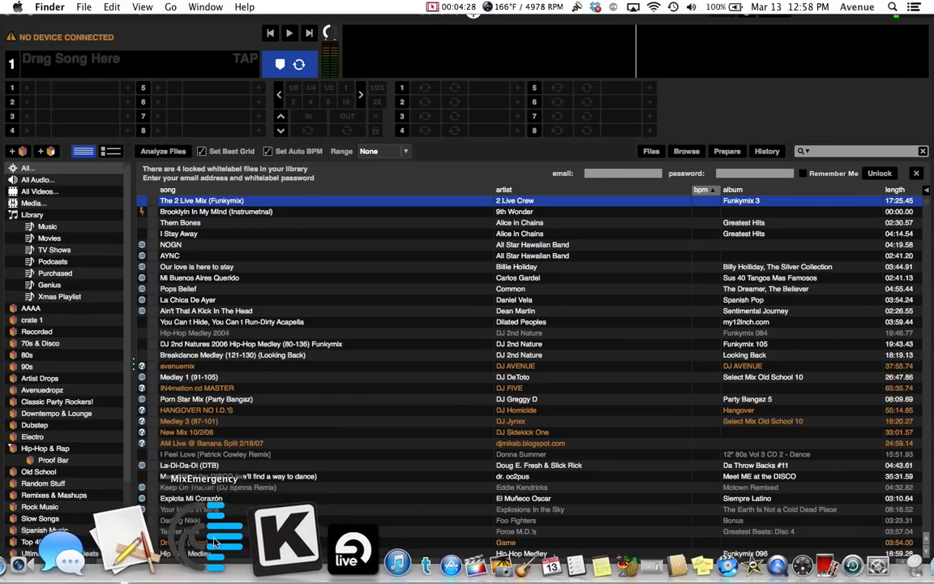
Step: Launch MixEmergency, set its link source to Scratch Live, and show All Videos
{"action": "left_click", "coordinate": [216, 546]}
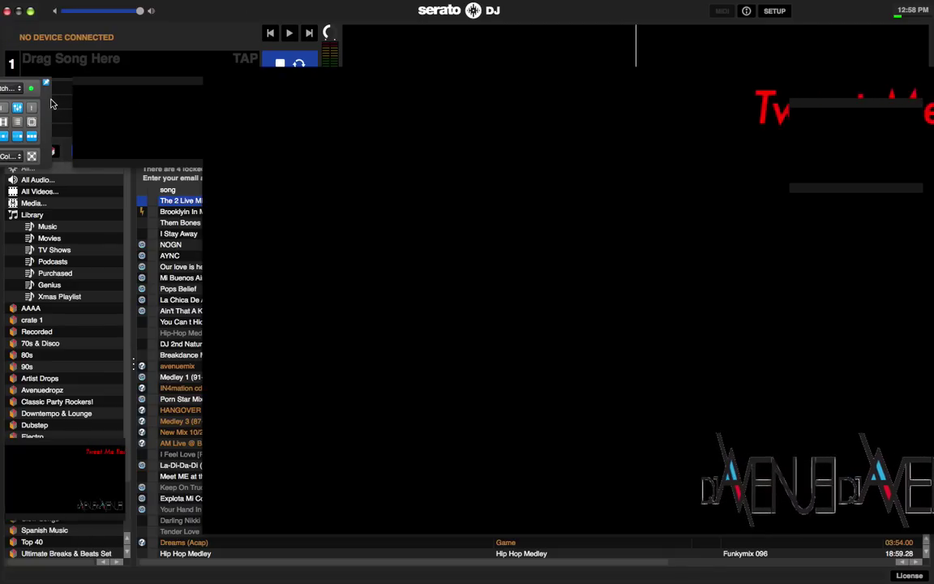
{"action": "mouse_move", "coordinate": [99, 109]}
{"action": "left_click", "coordinate": [128, 118]}
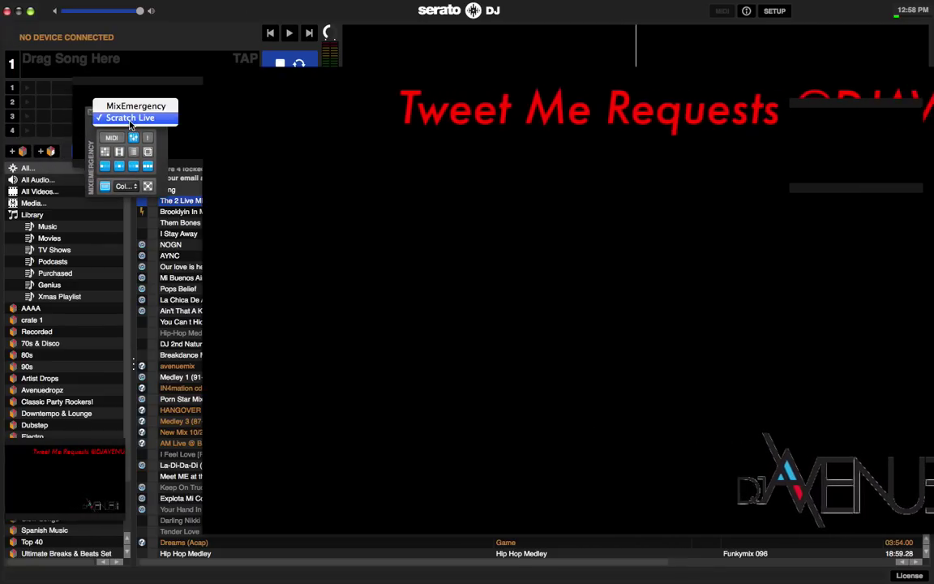
{"action": "left_click", "coordinate": [131, 105]}
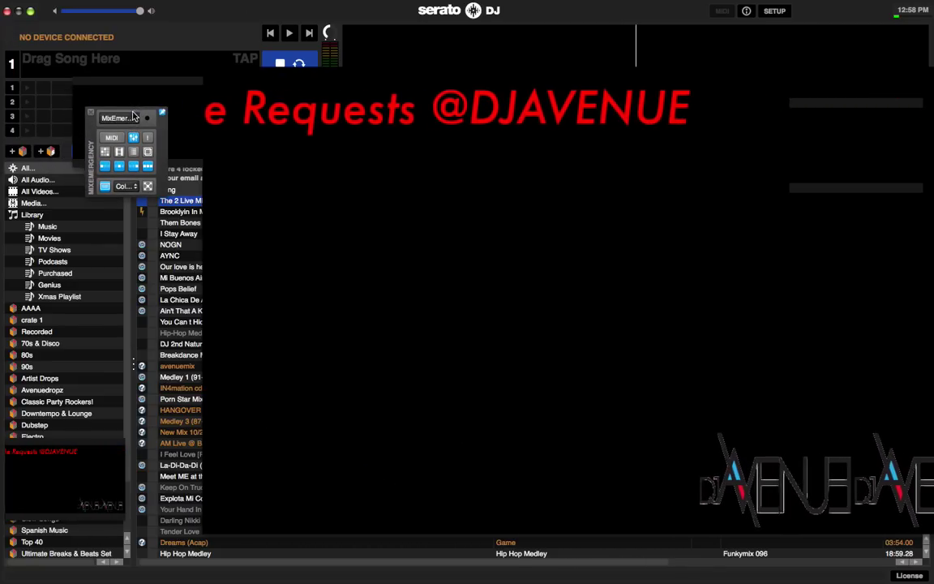
{"action": "left_click", "coordinate": [127, 122]}
{"action": "left_click", "coordinate": [128, 129]}
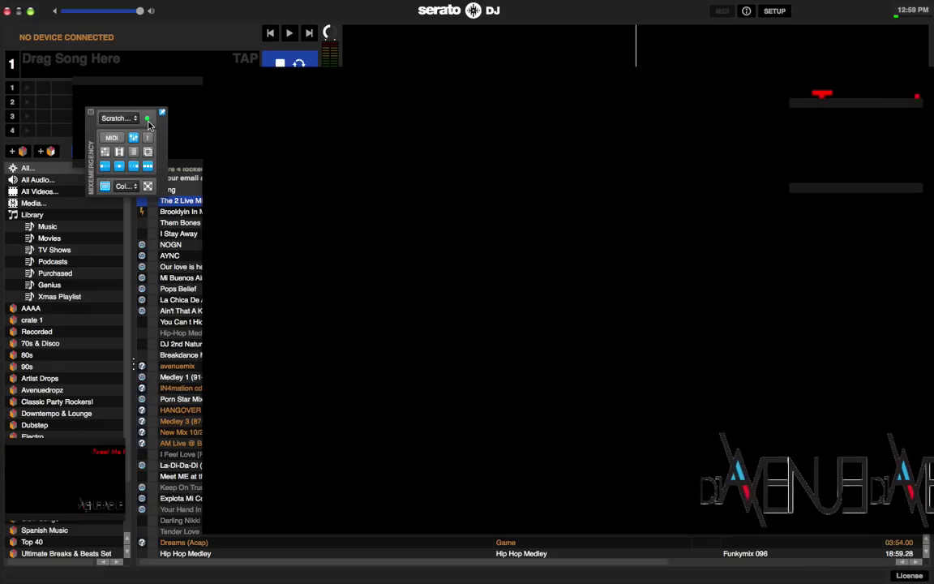
{"action": "left_click", "coordinate": [133, 137]}
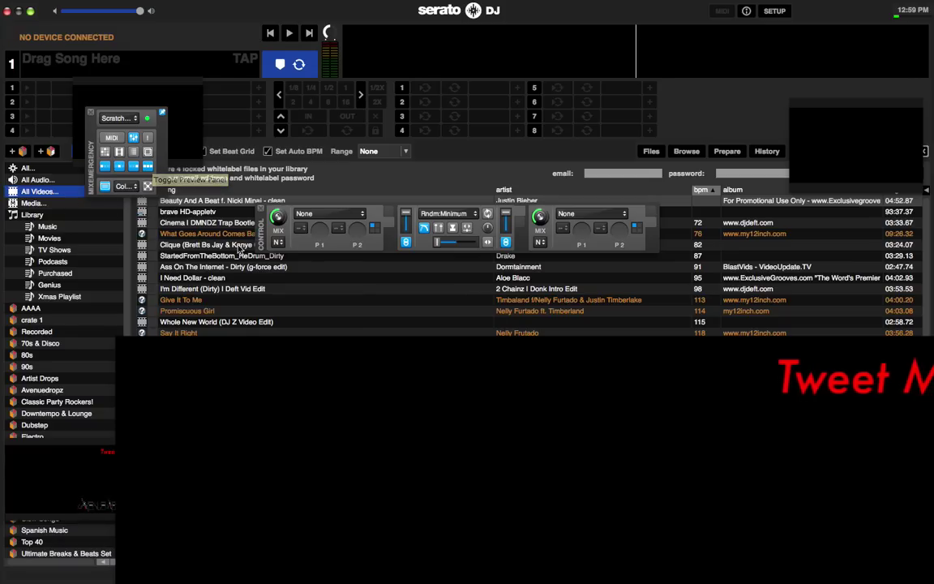
Step: Load 'I Need Dollar - clean' onto deck 1 and start playing it
{"action": "left_click", "coordinate": [249, 279]}
{"action": "key", "text": "shift+Left"}
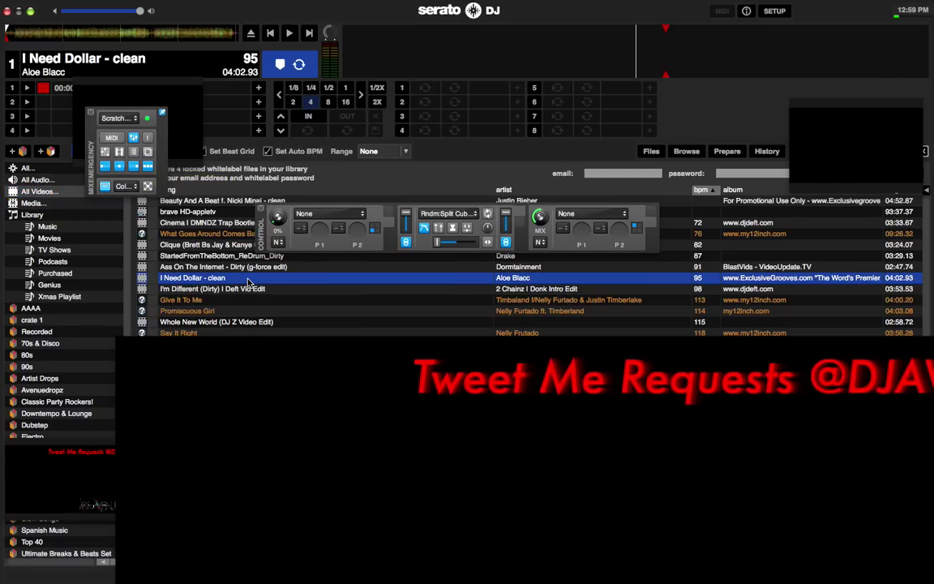
{"action": "key", "text": "w"}
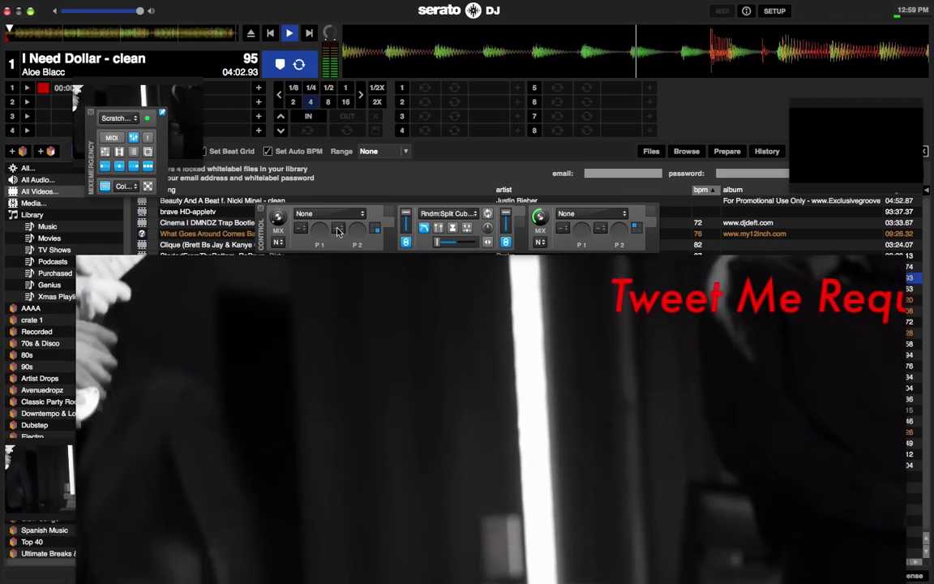
Step: Apply the Strips, Rotate, then Tile/Rotate effects and drag the video window up
{"action": "left_click", "coordinate": [333, 214]}
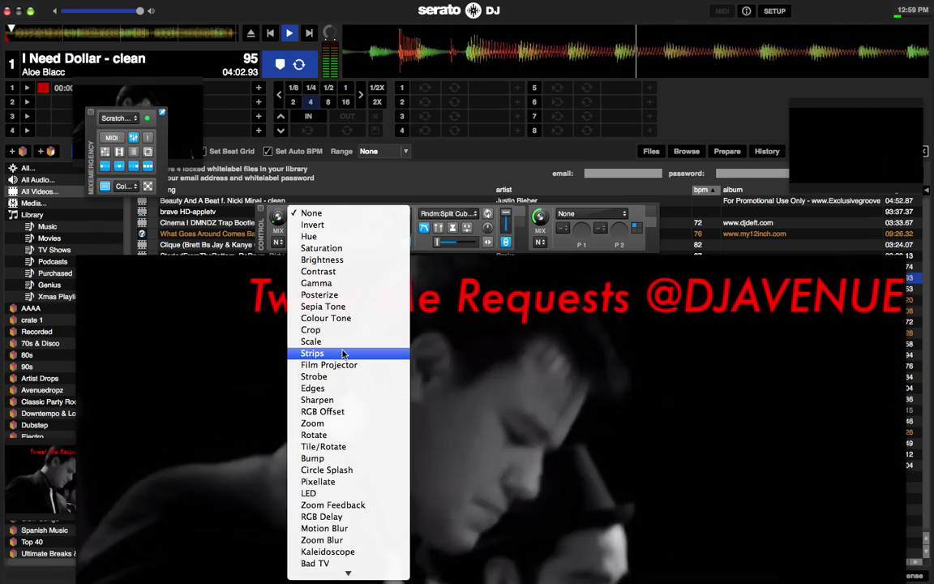
{"action": "left_click", "coordinate": [342, 354]}
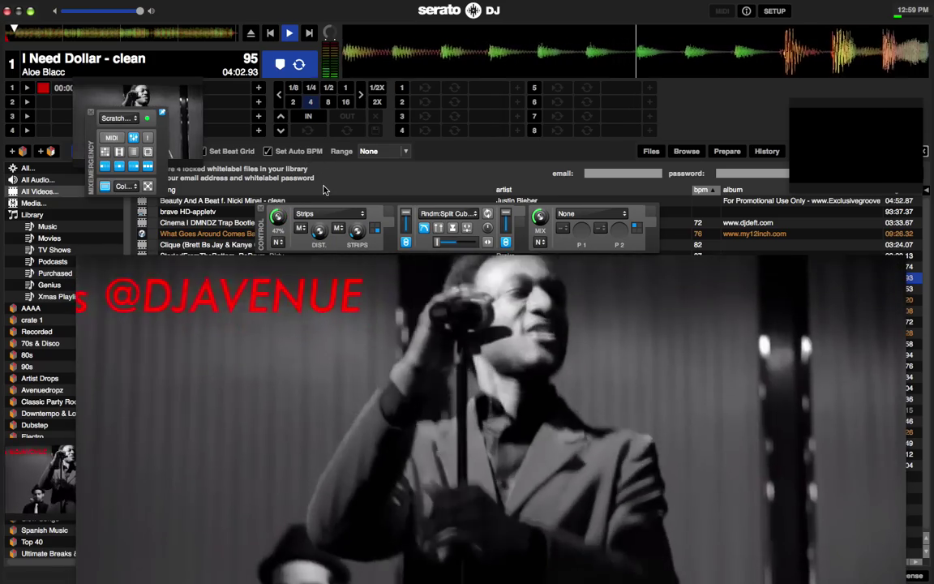
{"action": "left_click", "coordinate": [312, 213]}
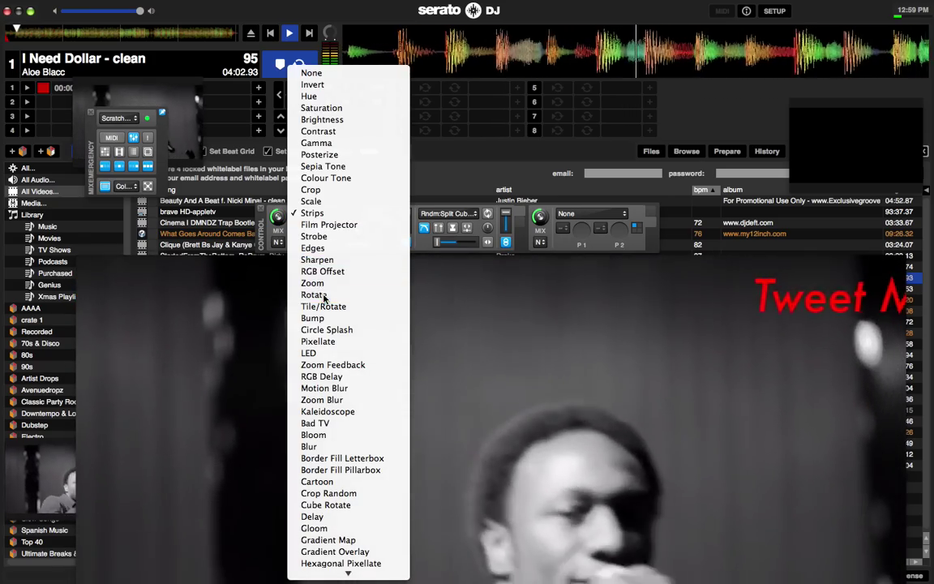
{"action": "left_click", "coordinate": [324, 297]}
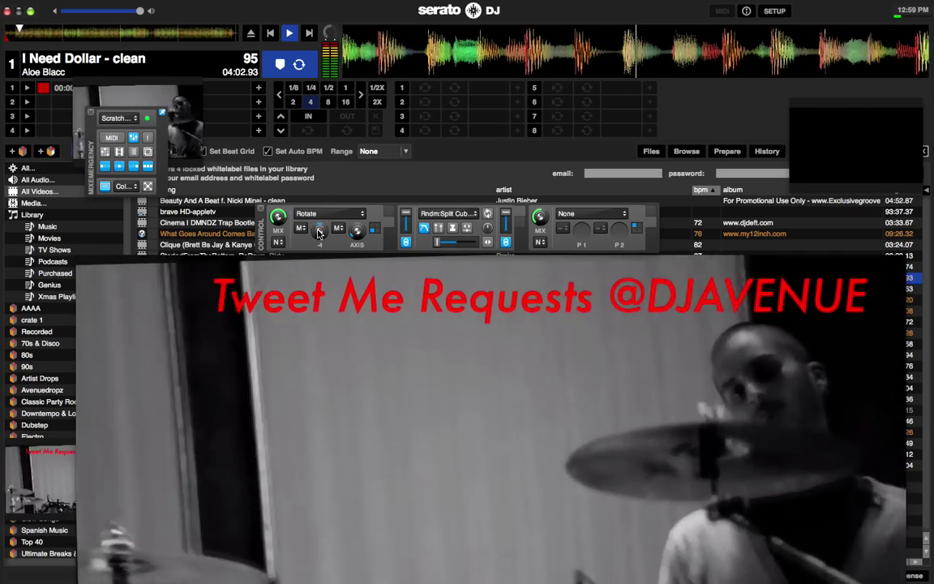
{"action": "left_click_drag", "start_coordinate": [319, 229], "coordinate": [322, 229]}
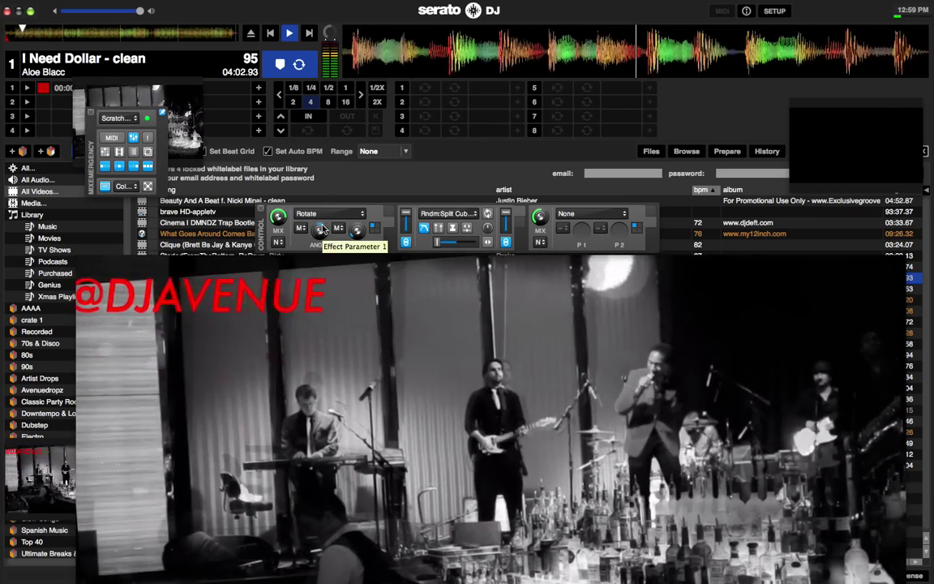
{"action": "left_click", "coordinate": [329, 213]}
{"action": "left_click", "coordinate": [324, 227]}
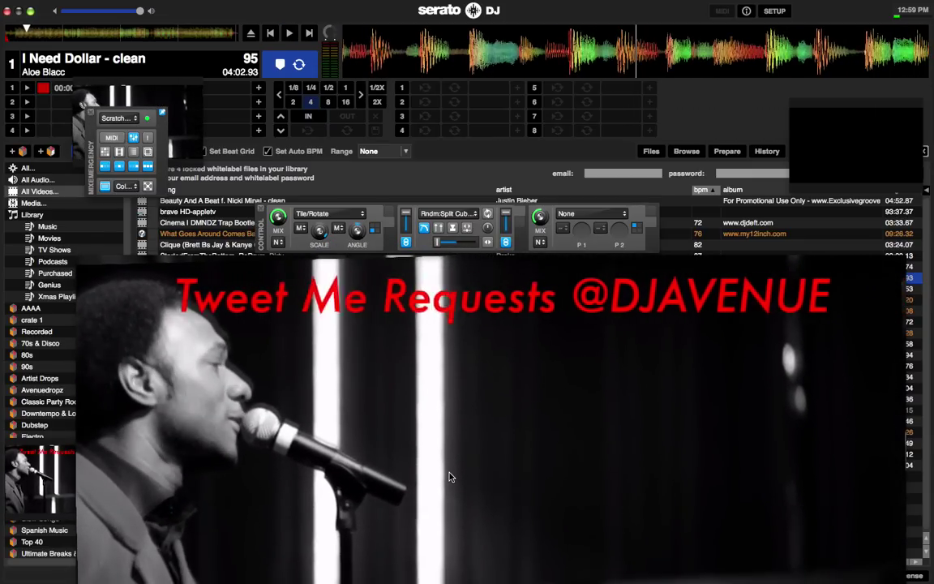
{"action": "left_click_drag", "start_coordinate": [450, 439], "coordinate": [438, 274]}
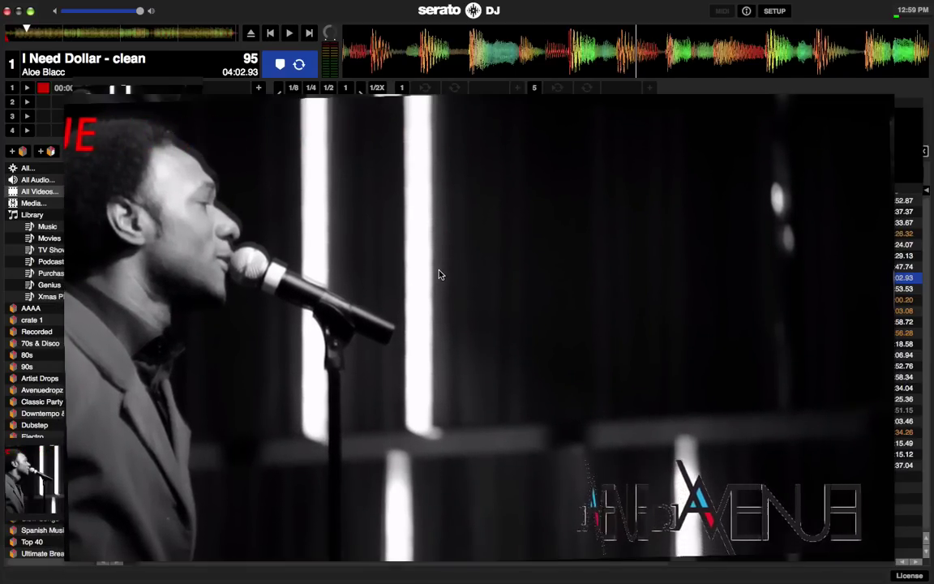
Step: Bring MixEmergency's effects controls forward, then switch to Finder while the Tile/Rotate video keeps playing
{"action": "key", "text": "super+Tab"}
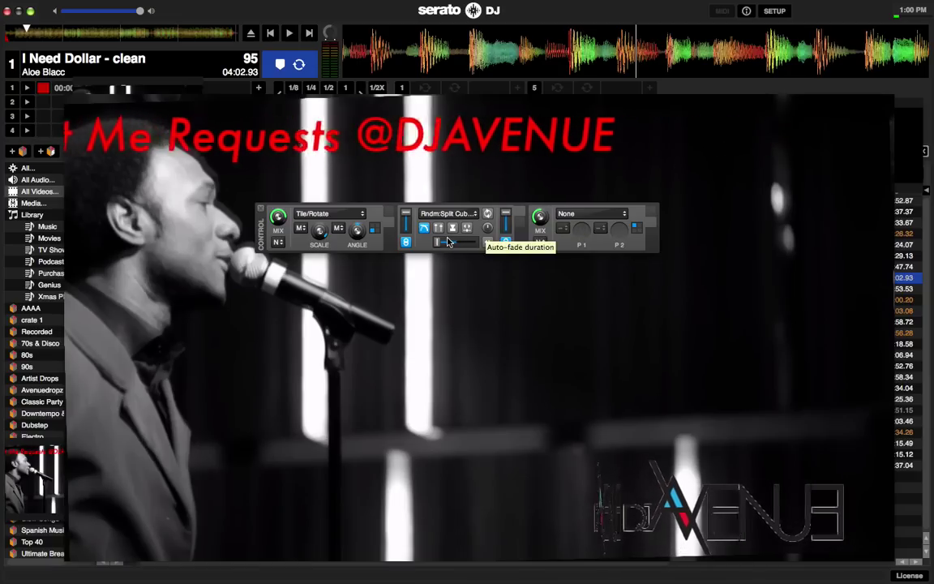
{"action": "key", "text": "super+Tab"}
{"action": "key", "text": "super+Tab"}
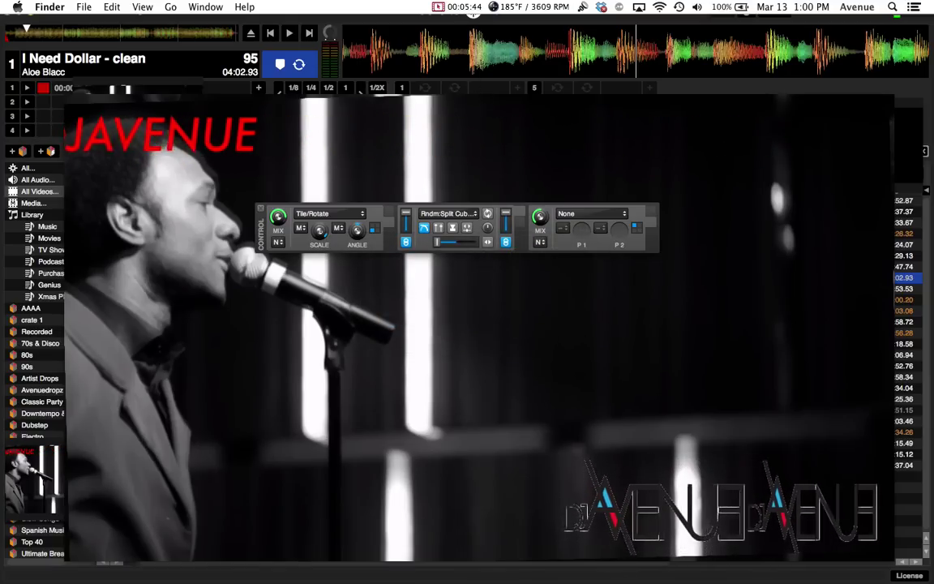